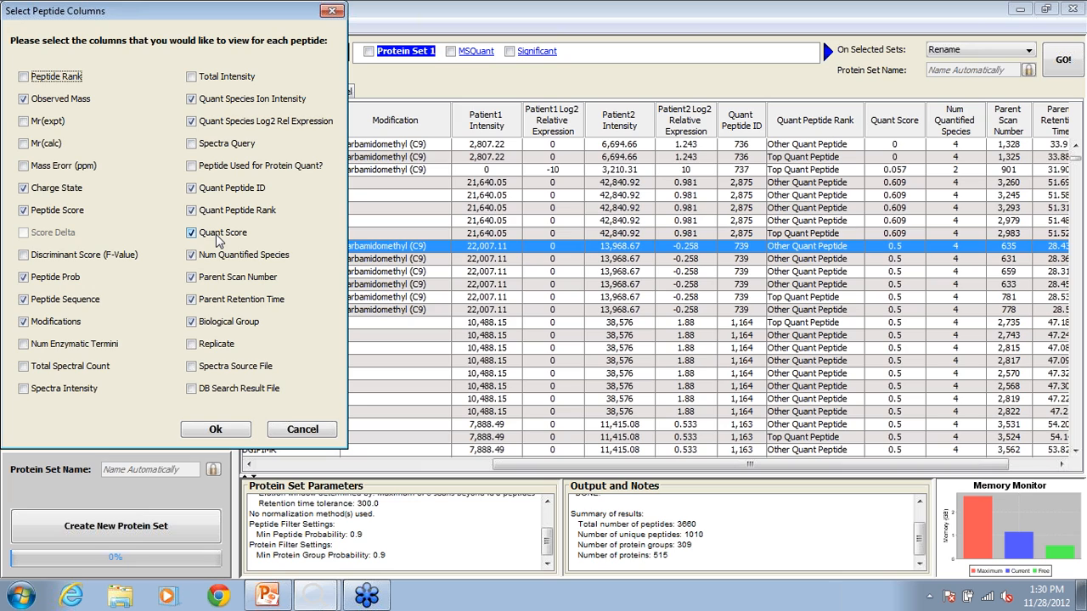
Dismiss the peptide column selection and view the MS-1 chromatogram for the first peptide row with Quant Peptide ID 1,164, examining its score labels.
left_click(208, 259)
left_click(331, 10)
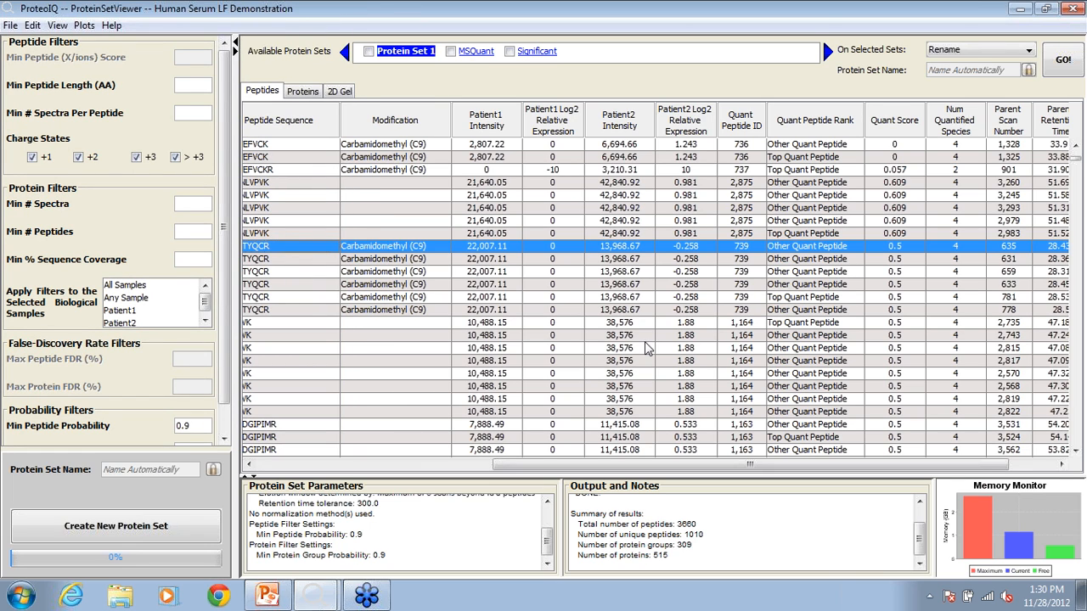
right_click(623, 324)
mouse_move(633, 330)
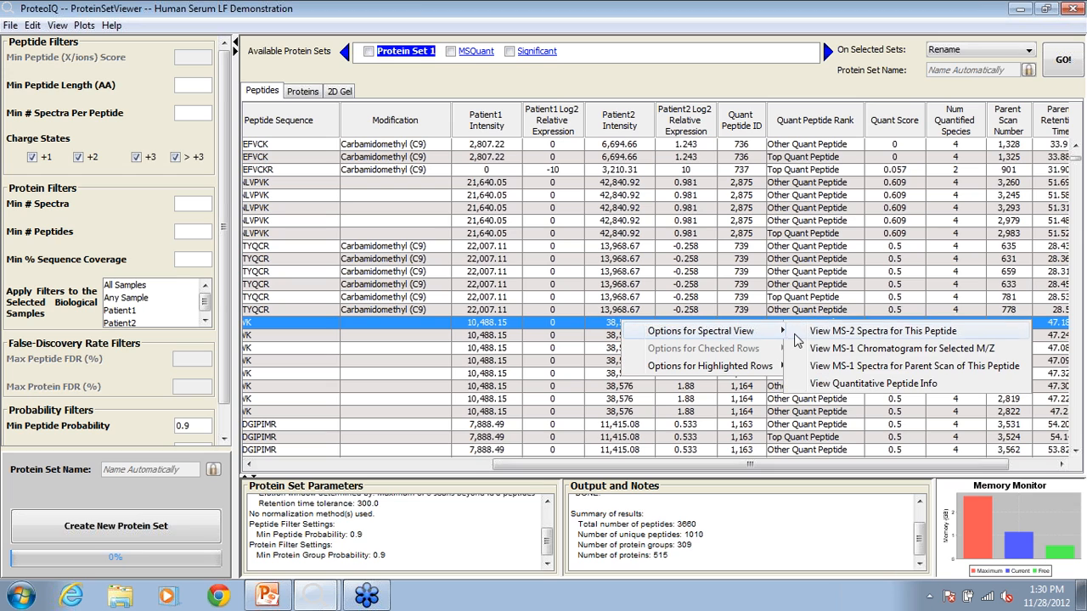
left_click(849, 356)
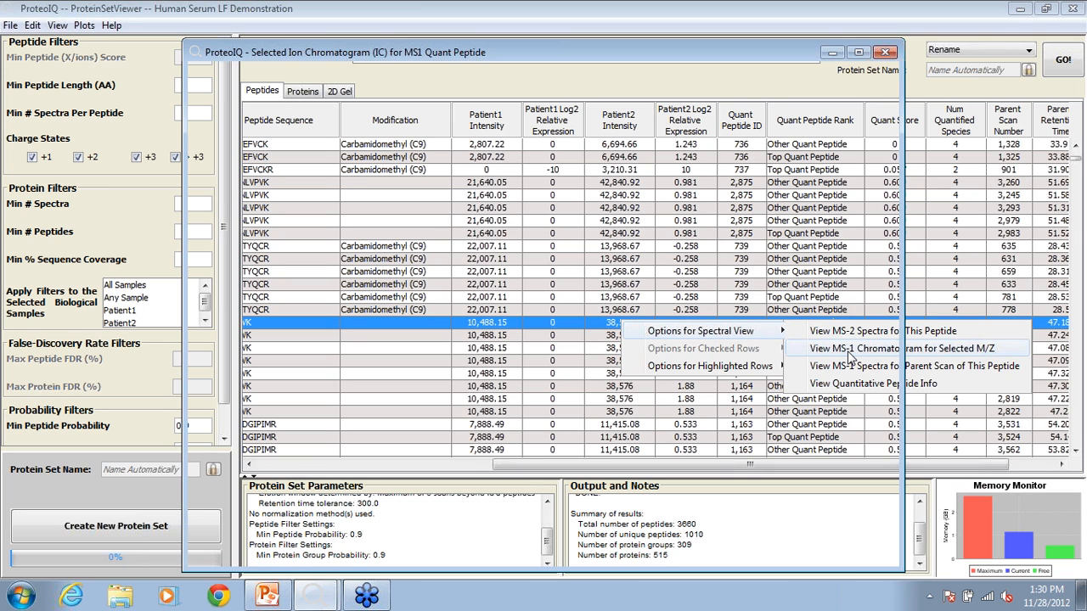
left_click_drag(620, 103, 695, 227)
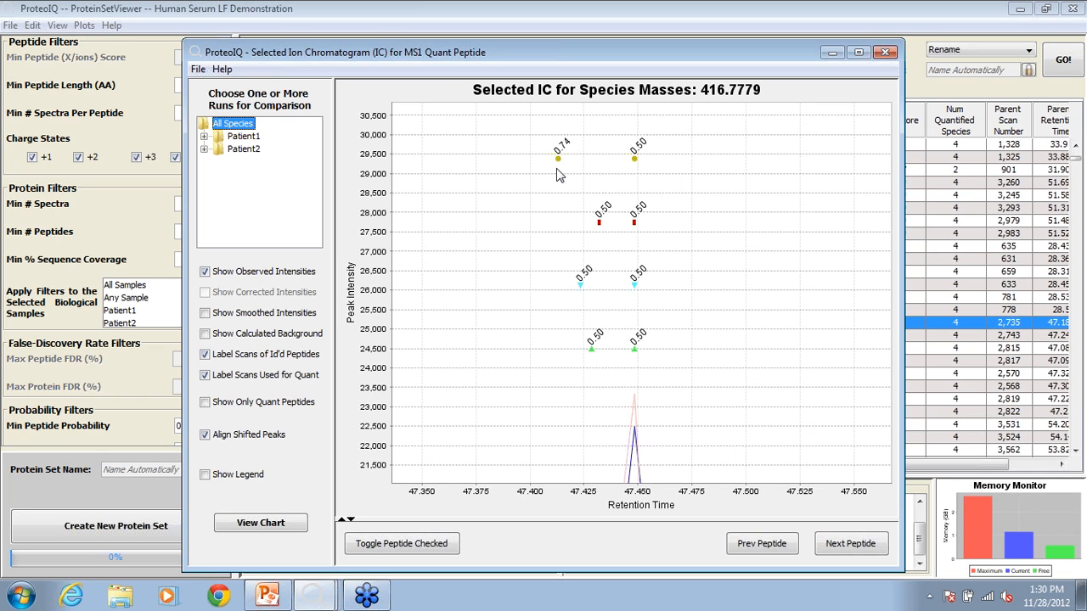
left_click_drag(705, 270, 662, 231)
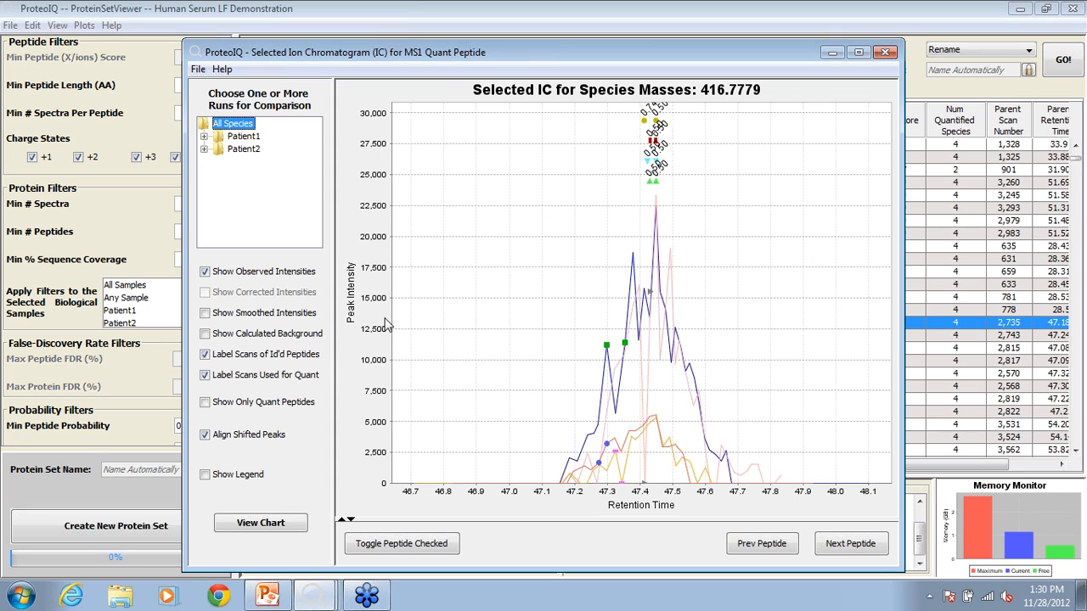
Remove the labels for scans used for quant and chart only the rep2 runs of Patient1 and Patient2.
left_click(243, 379)
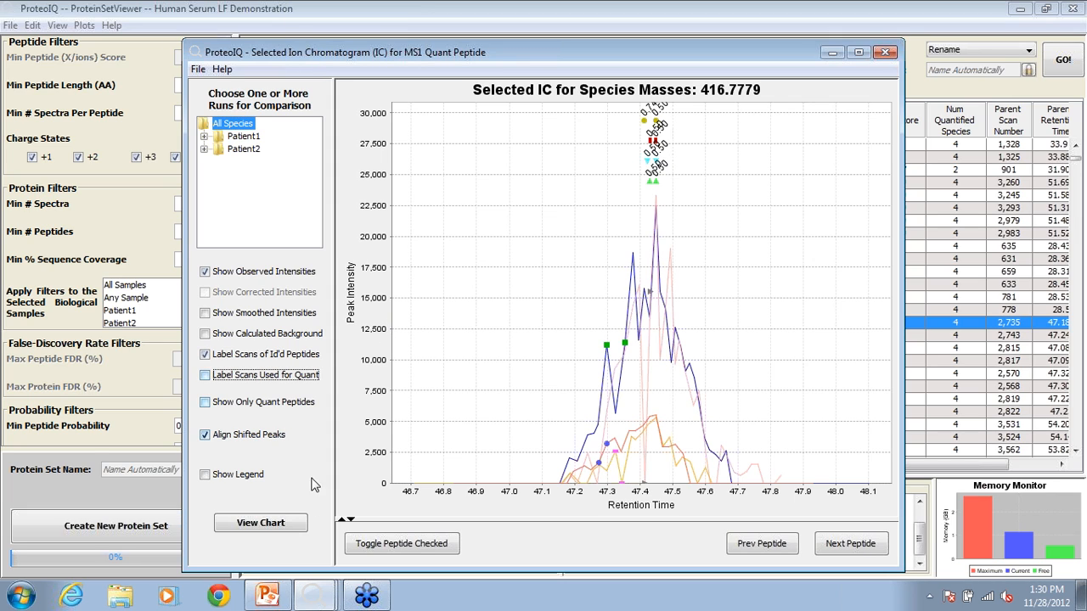
left_click(285, 524)
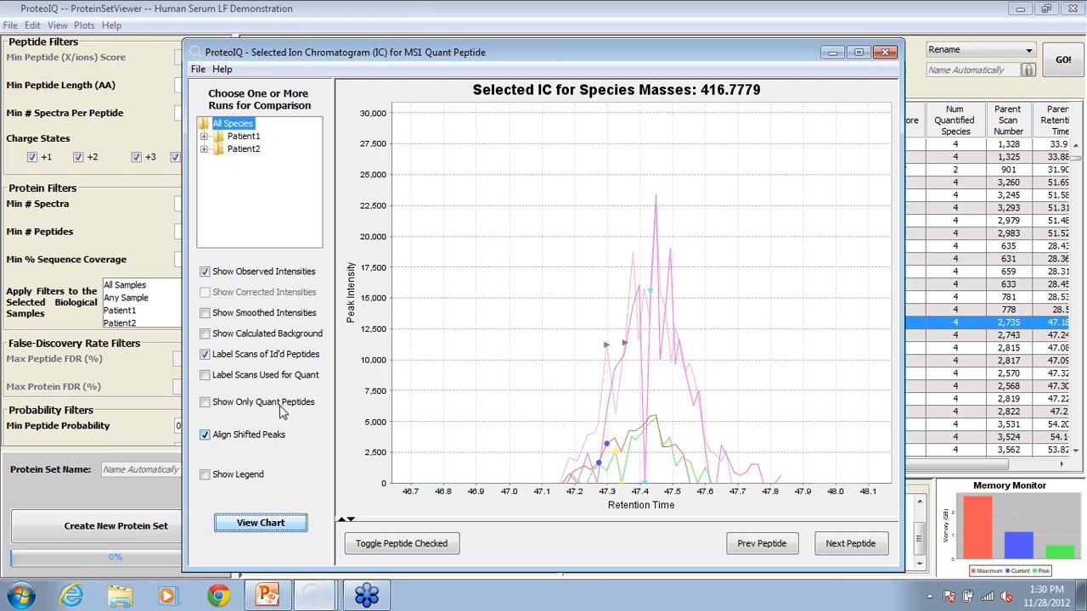
left_click(204, 136)
left_click(204, 174)
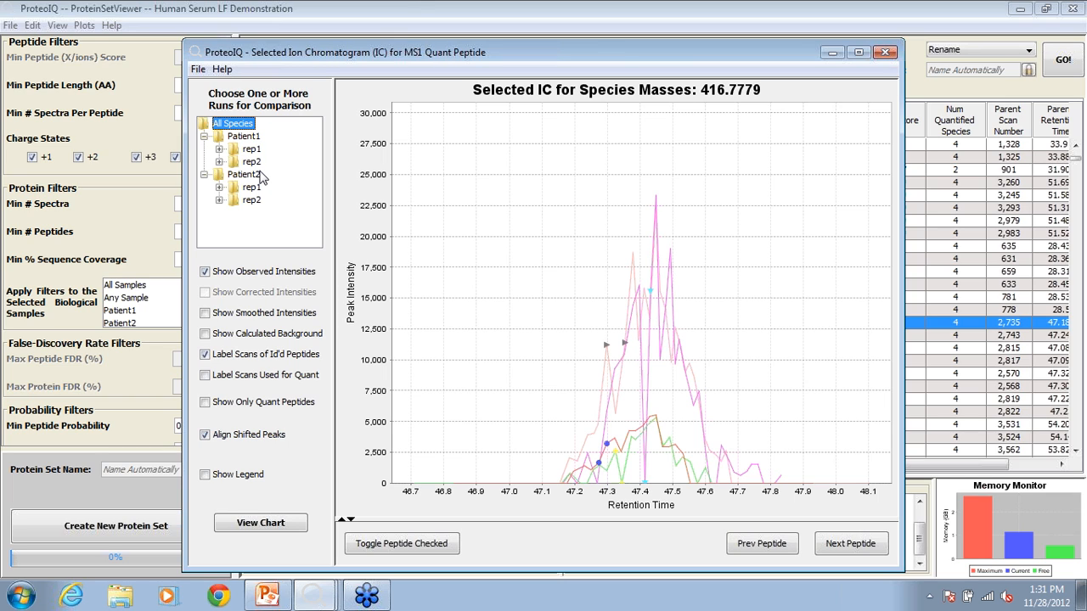
left_click(220, 161)
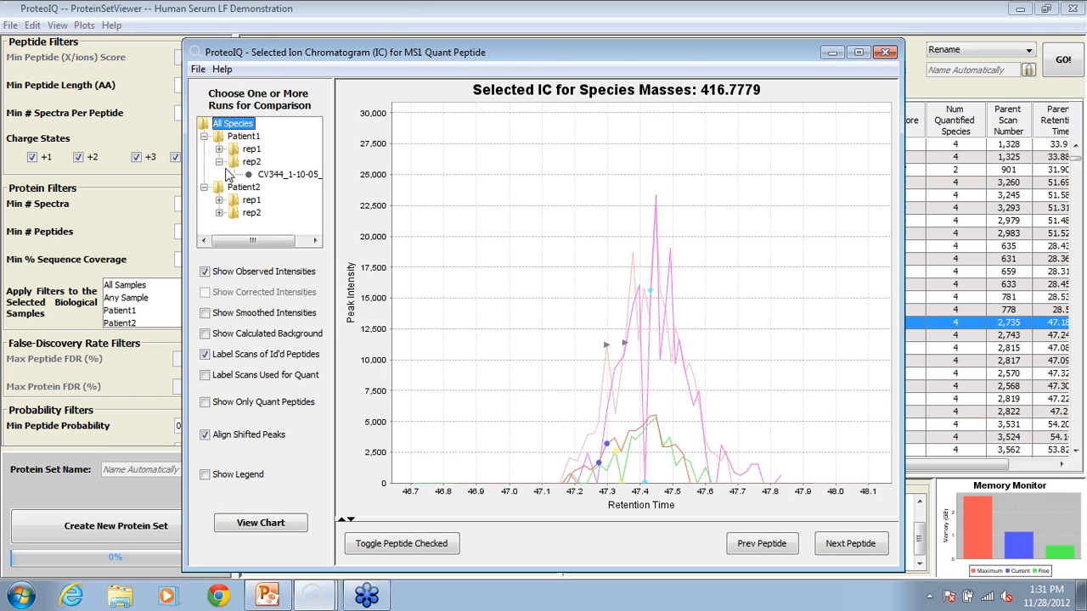
left_click(286, 176)
left_click(251, 214, "ctrl")
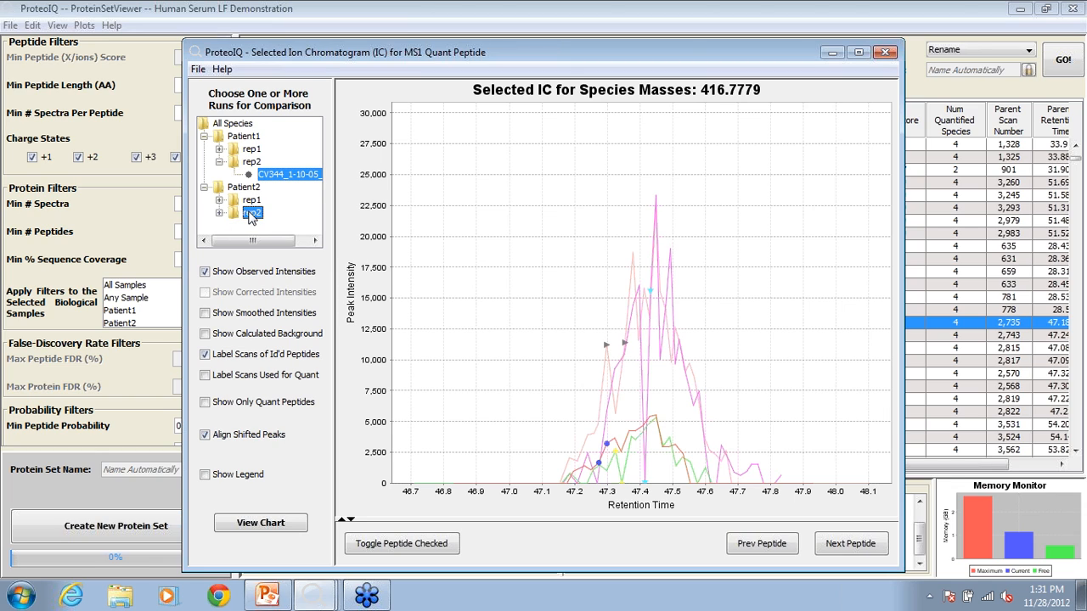
left_click(277, 528)
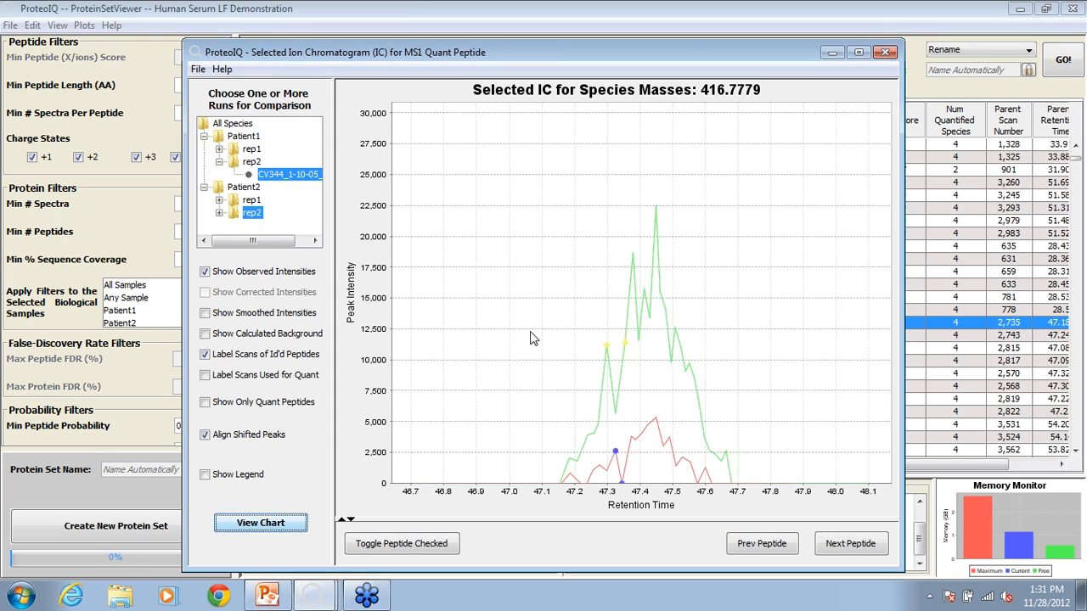
Inspect the MS1 spectrum at the chromatogram's highest peak and close the spectrum and chromatogram windows.
left_click(658, 214)
left_click(888, 52)
left_click(885, 52)
View the MS-1 chromatogram for the selected M/Z of the first peptide row with Quant Peptide ID 2,875.
right_click(726, 356)
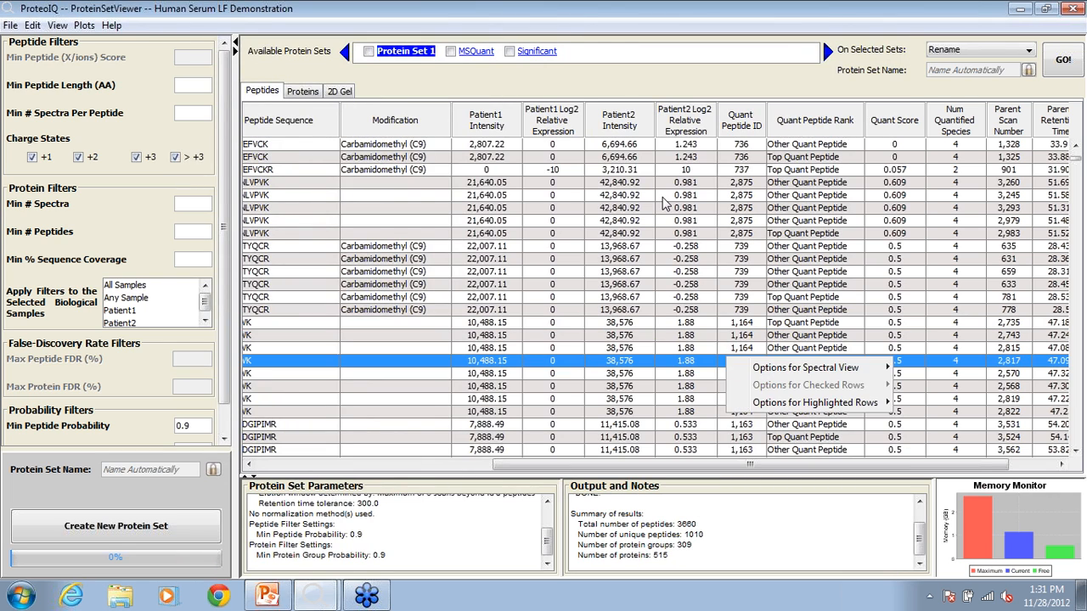
left_click(688, 183)
right_click(677, 180)
left_click(677, 182)
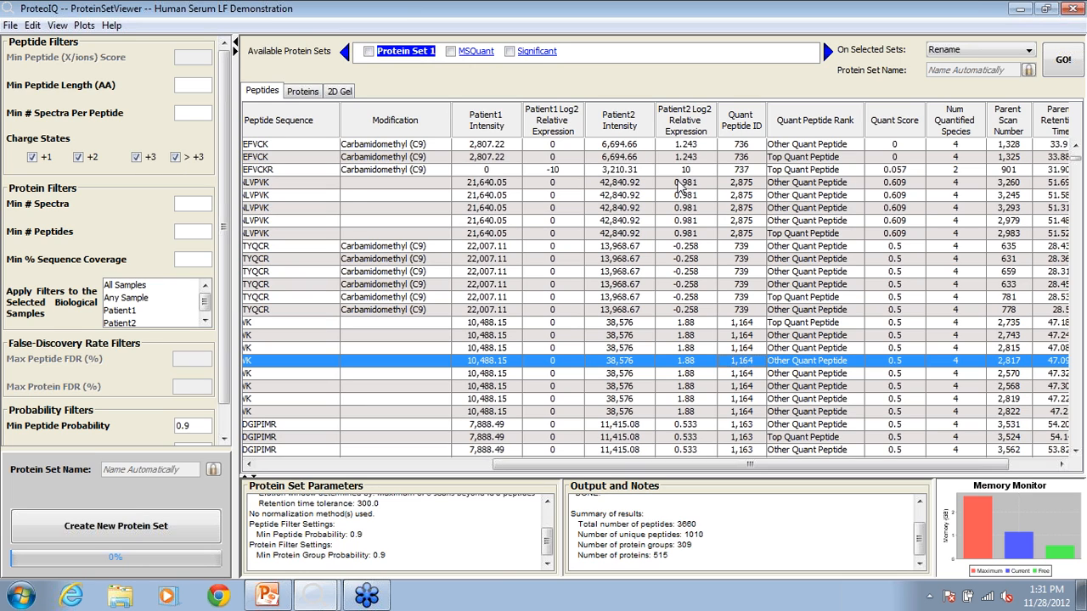
double_click(678, 181)
right_click(680, 185)
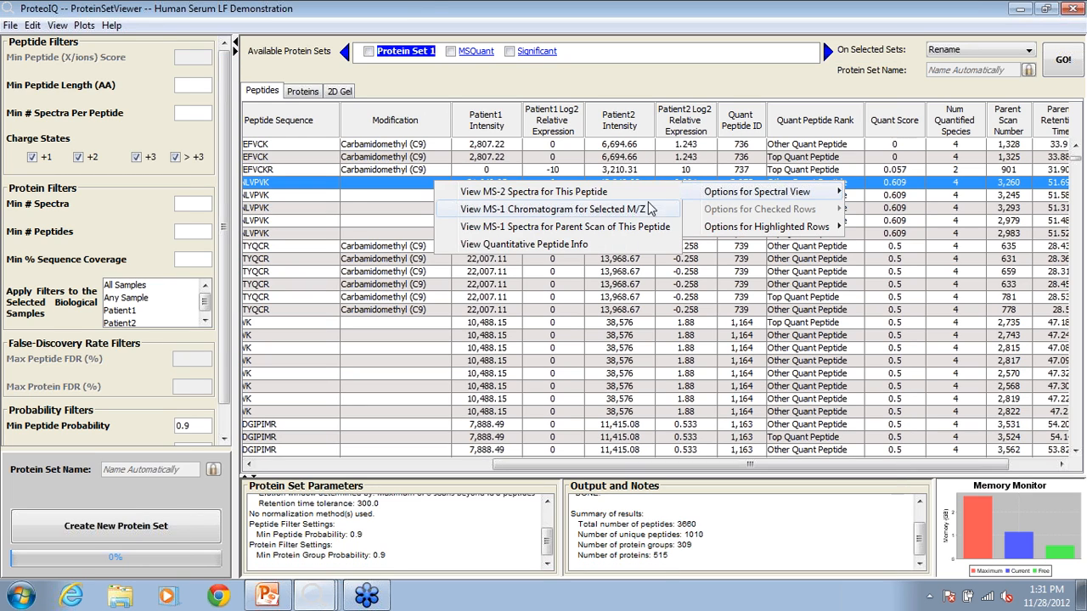
left_click(640, 211)
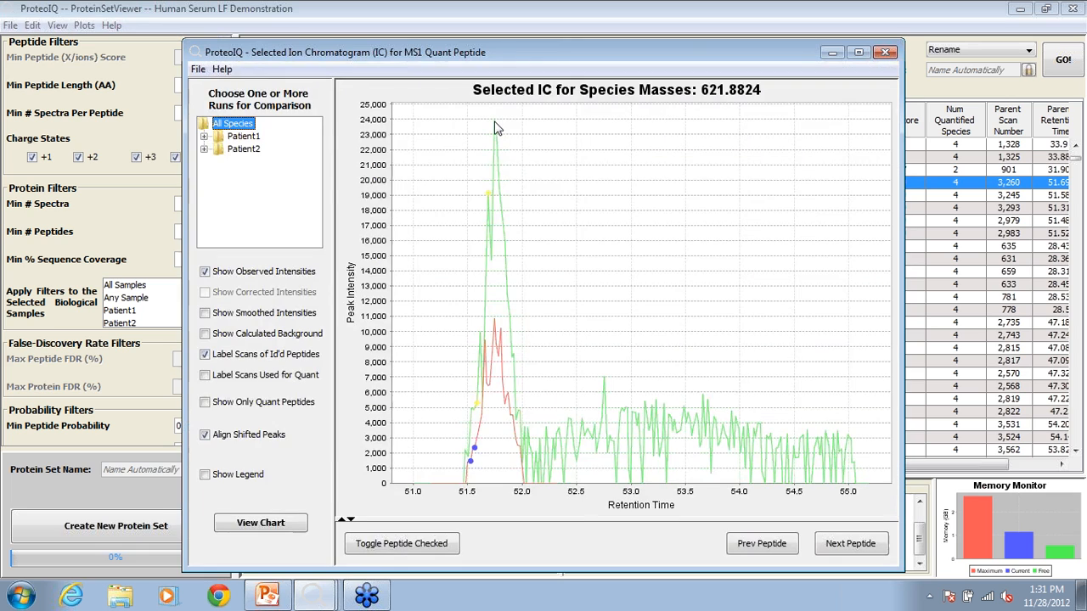
Open the MS1 spectrum at the tallest peak, overlay the theoretical distribution to compare the isotope peaks, and close the spectrum.
left_click(497, 128)
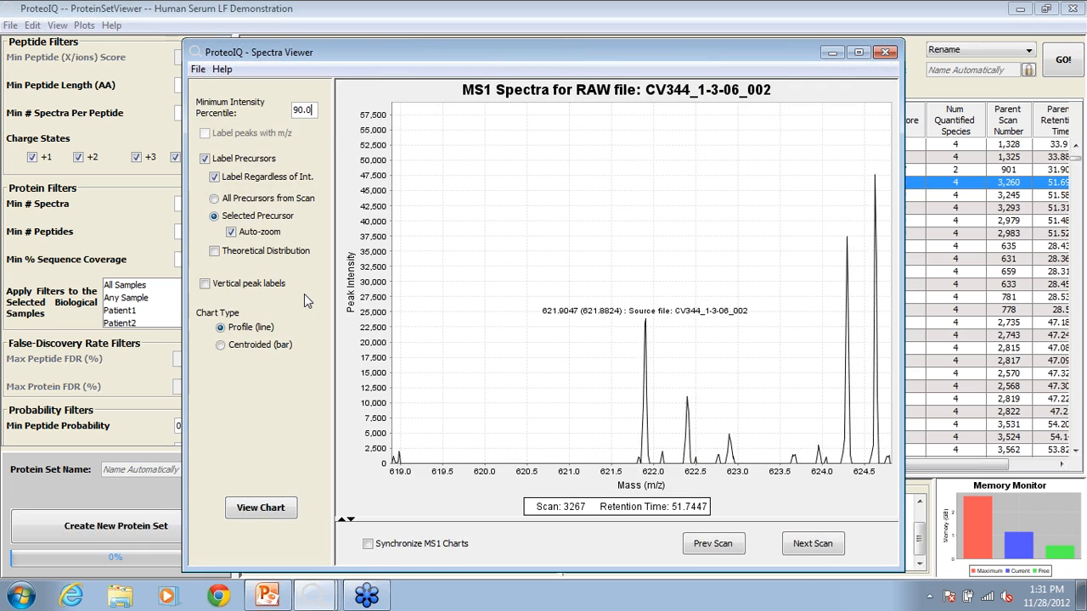
left_click(291, 254)
left_click(284, 508)
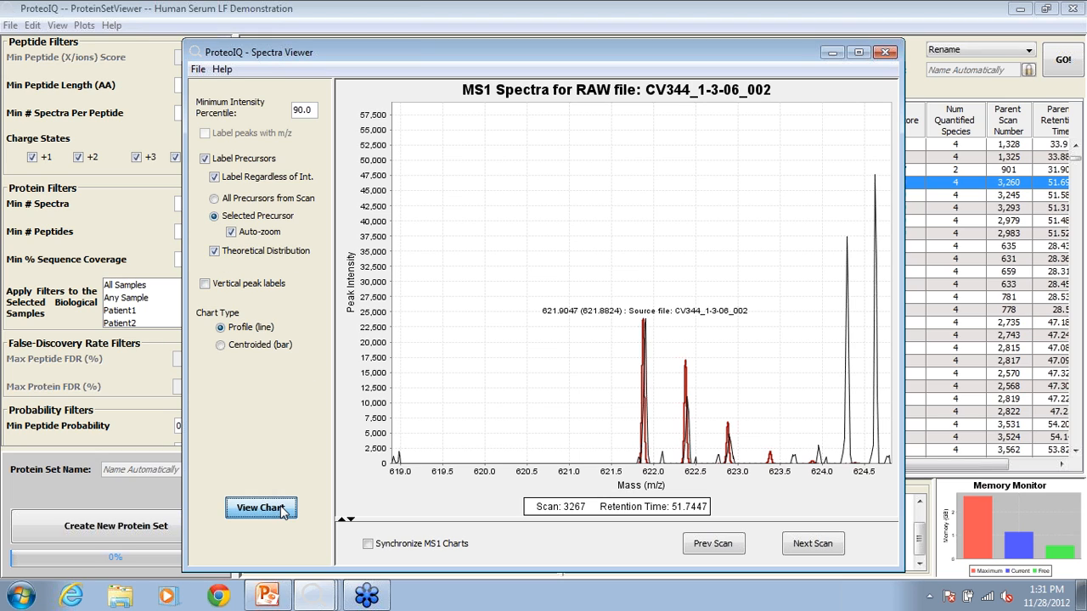
left_click_drag(611, 290, 783, 489)
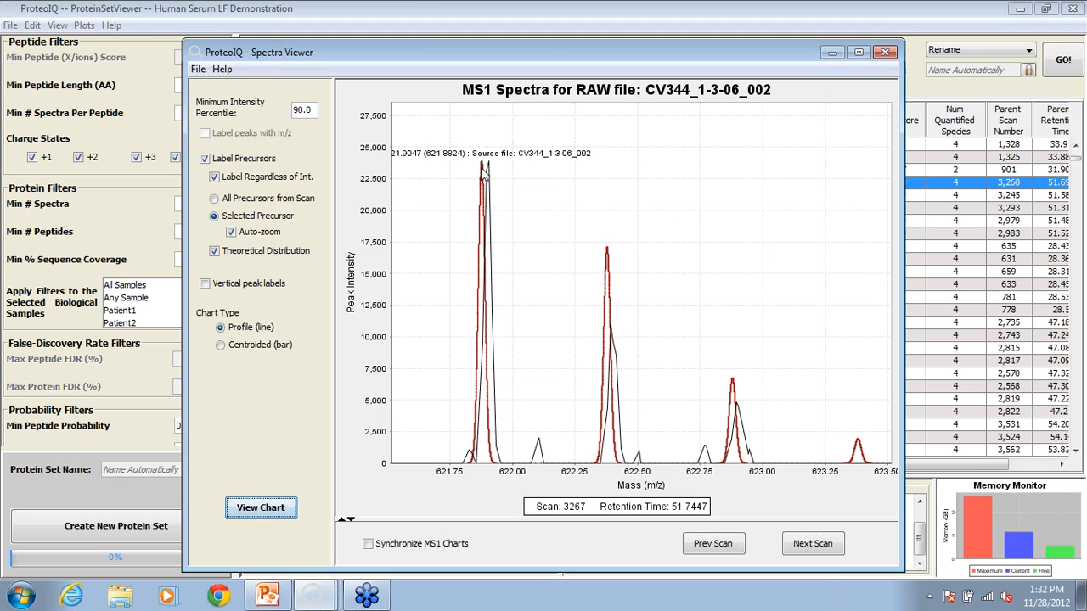
mouse_move(606, 304)
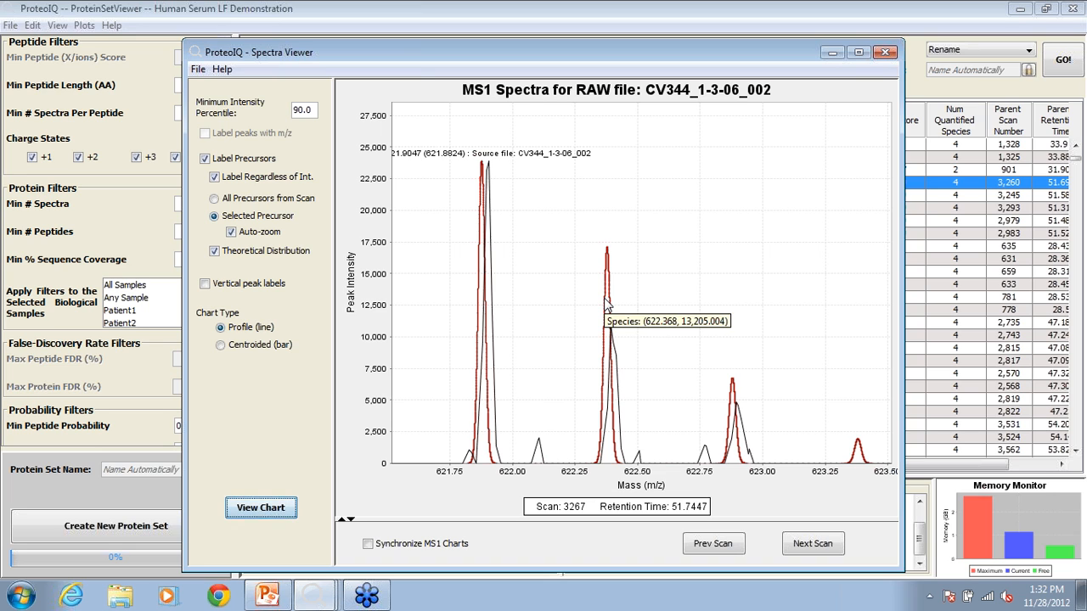
left_click(886, 53)
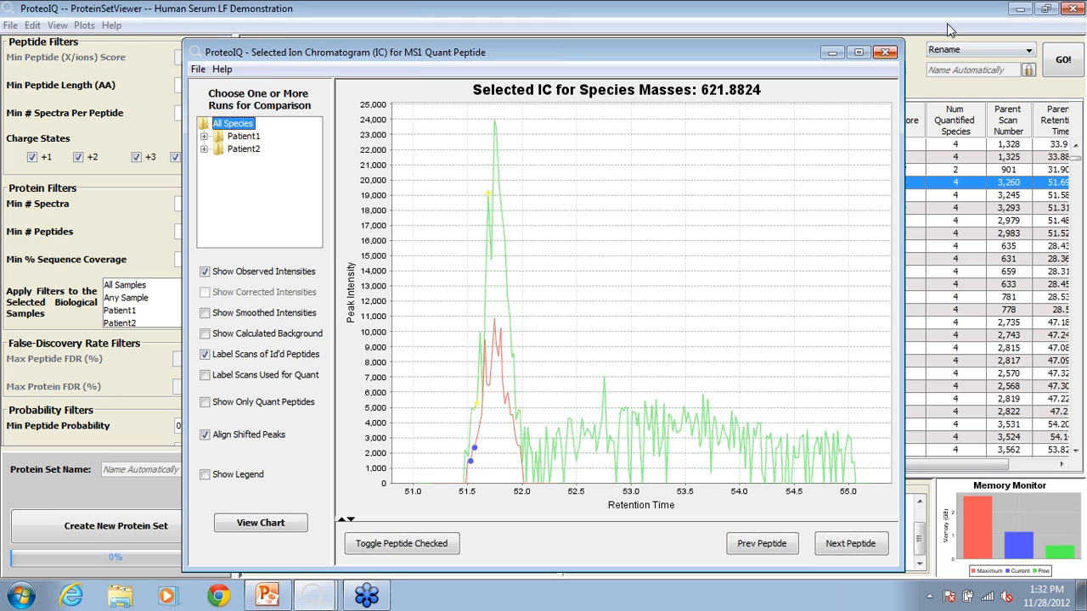
Minimize the ProteinSetViewer window and start the slide show from the current slide in PowerPoint.
left_click(948, 23)
left_click(1022, 8)
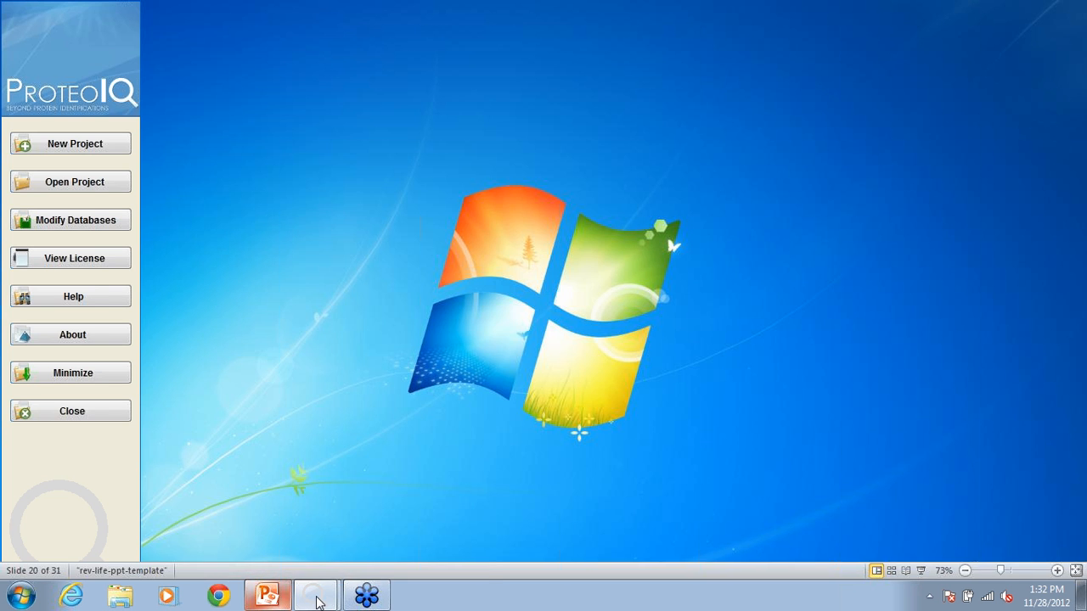
mouse_move(360, 597)
left_click(921, 570)
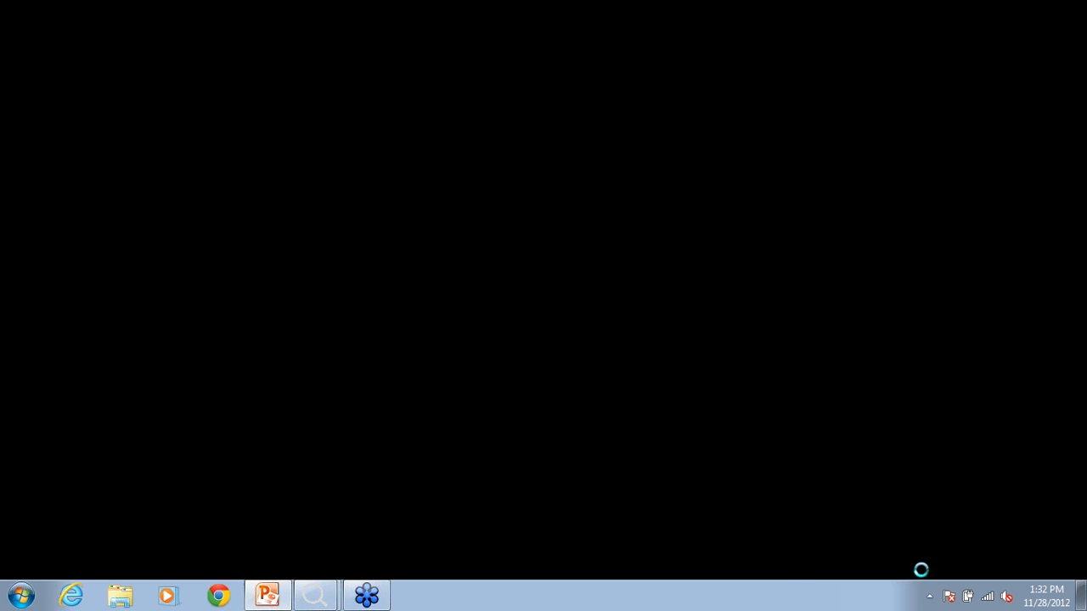
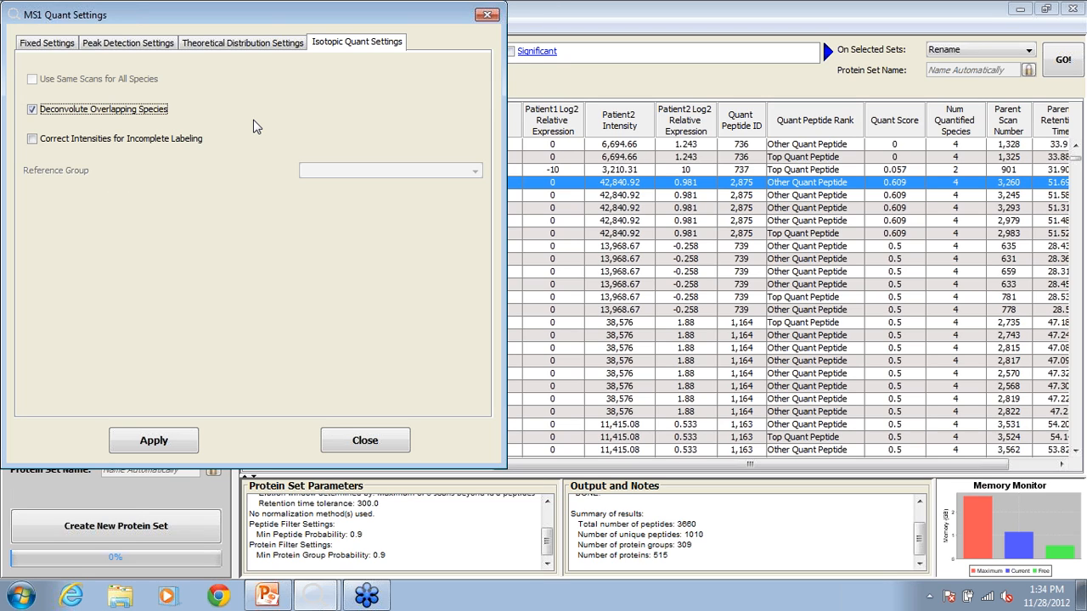
Close the MS1 quant settings and present the deconvolution and incomplete labeling slides in PowerPoint, ending the slide show.
left_click(488, 14)
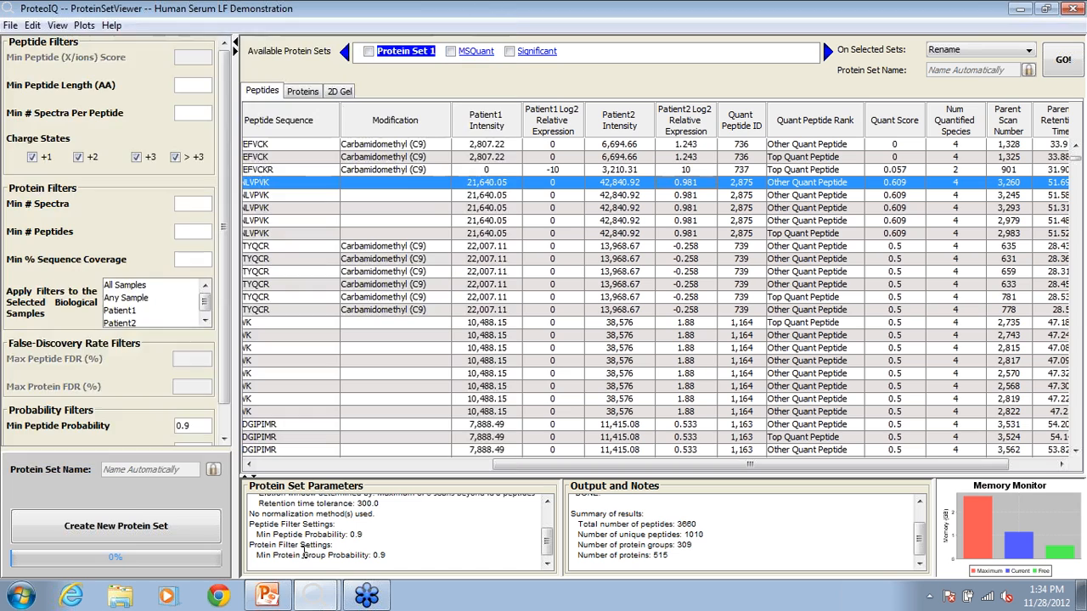
left_click(267, 596)
left_click(921, 571)
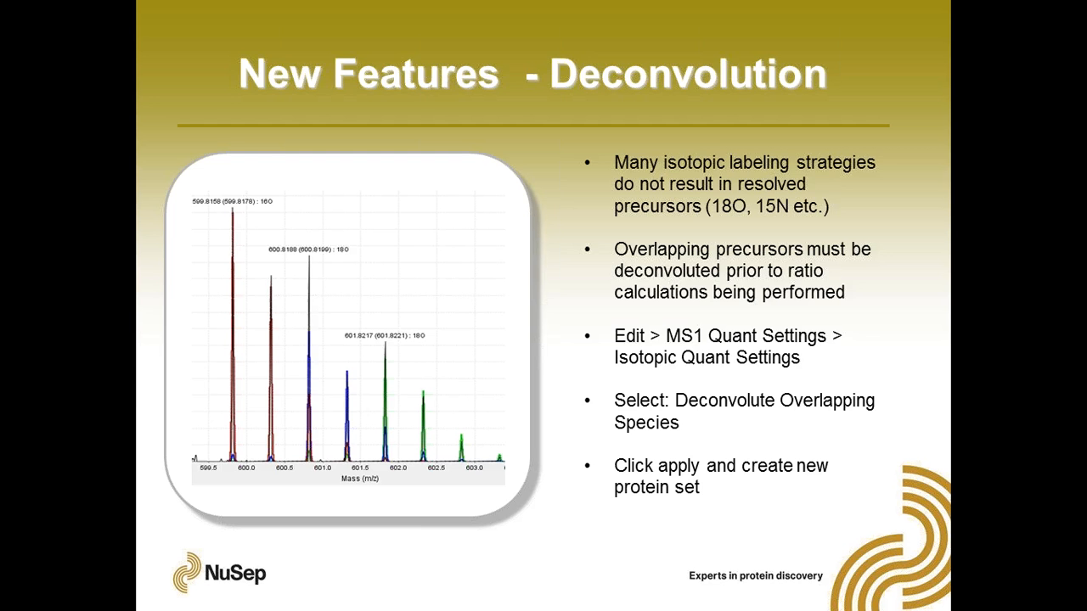
key("Right")
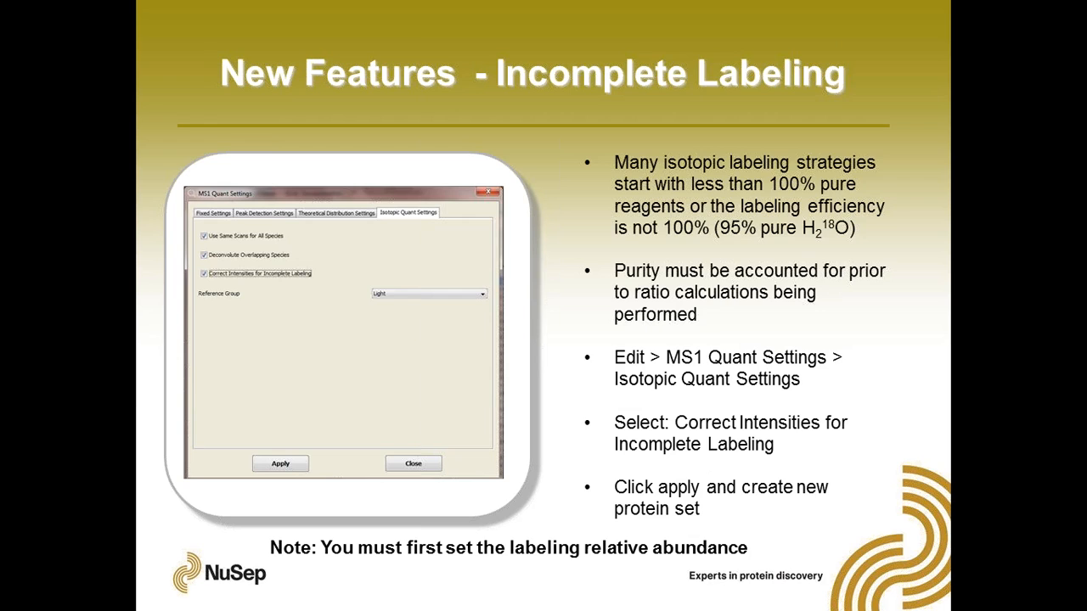
key("Escape")
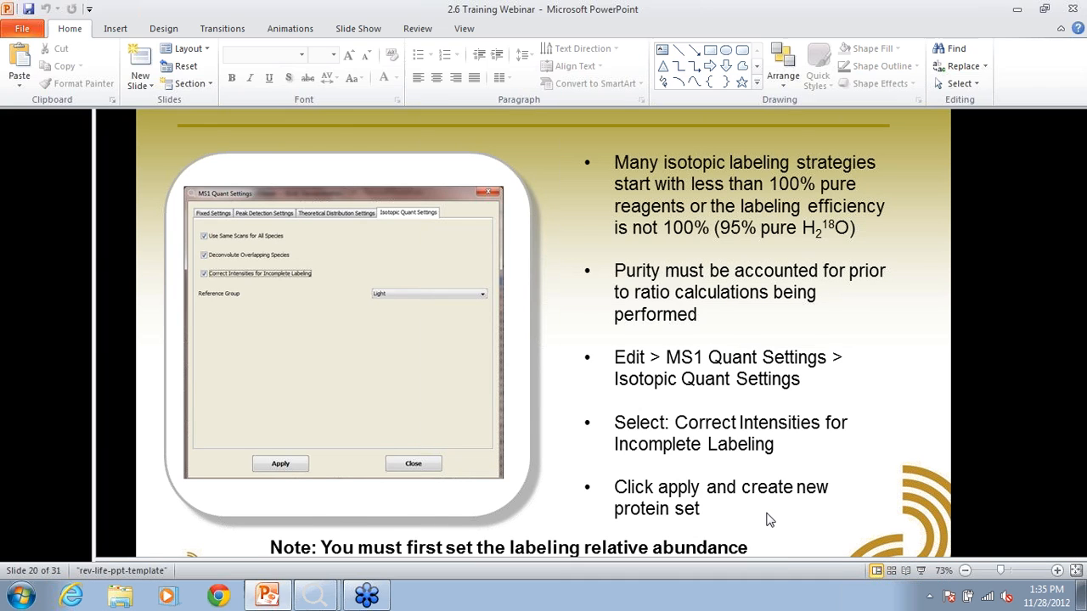
Switch back to ProteoIQ and set the Oxygen18 labeling relative abundance to 0.95 in the MS1 theoretical distribution settings.
left_click(1014, 11)
left_click(32, 24)
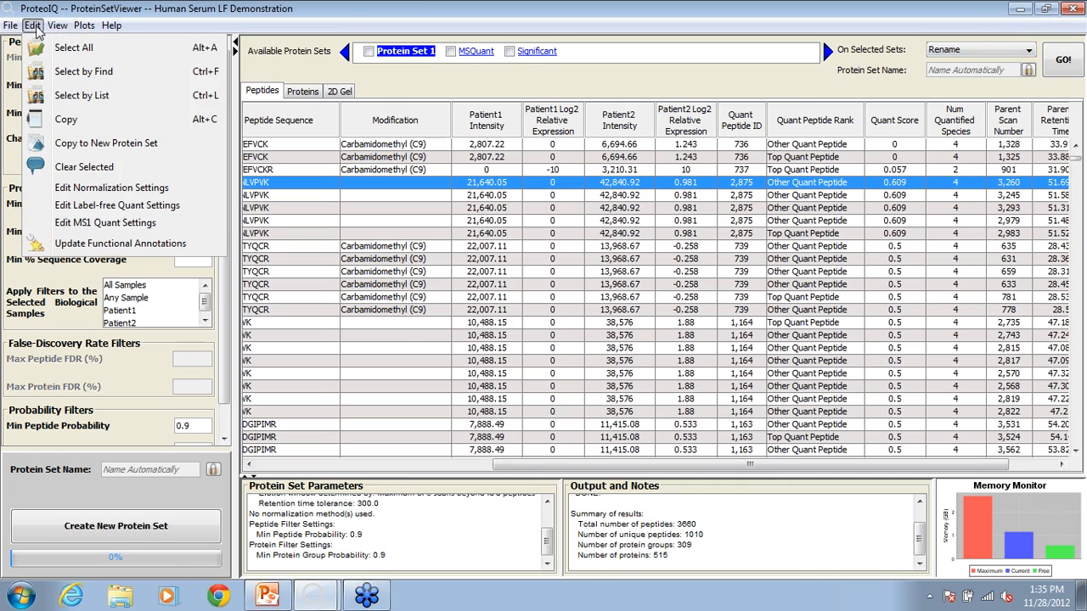
left_click(116, 224)
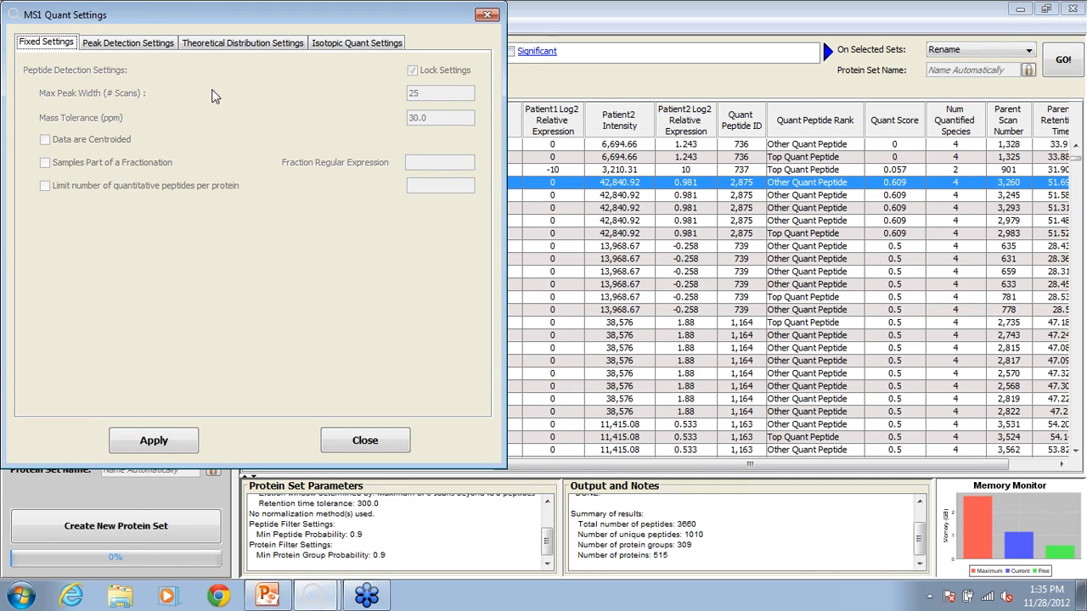
left_click(250, 44)
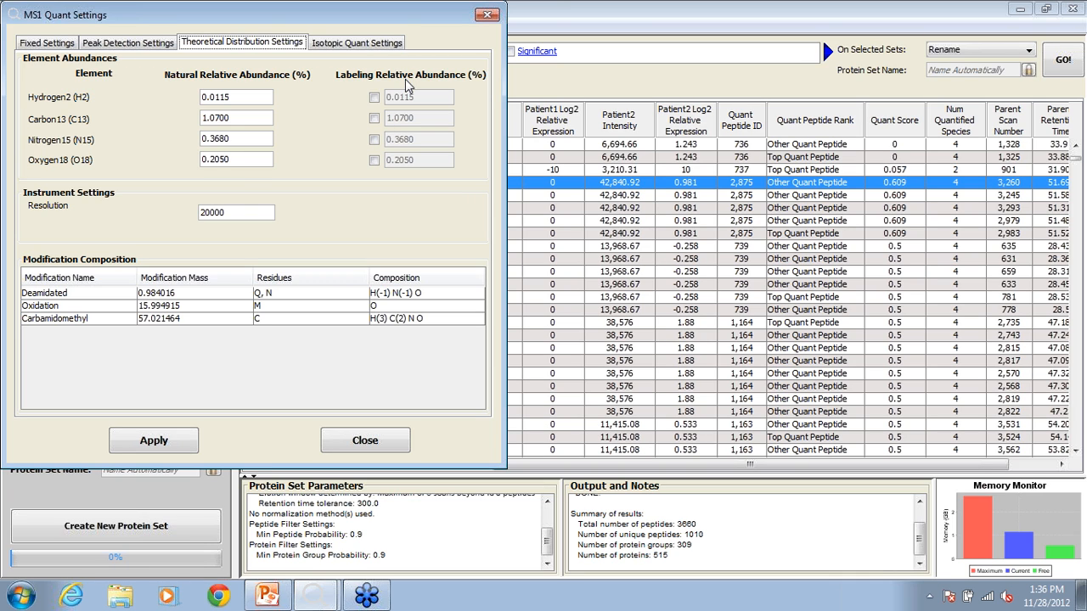
left_click(374, 160)
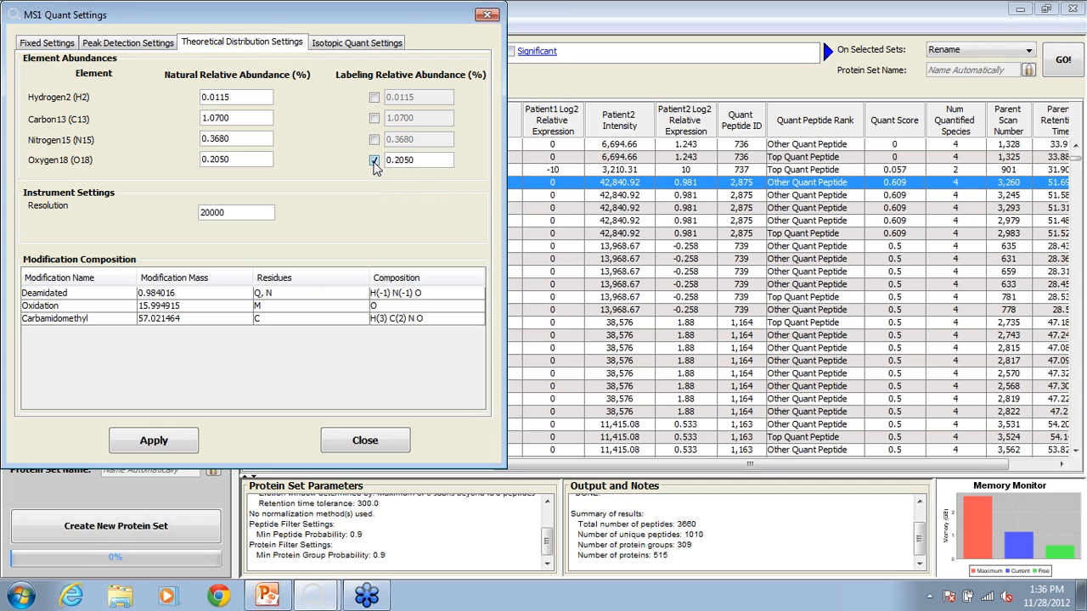
left_click_drag(420, 160, 395, 164)
type("95")
Consult the incomplete labeling slide in PowerPoint and toggle ProteoIQ's incomplete labeling correction and Deconvolute Overlapping Species options in the isotopic quant settings.
left_click(268, 596)
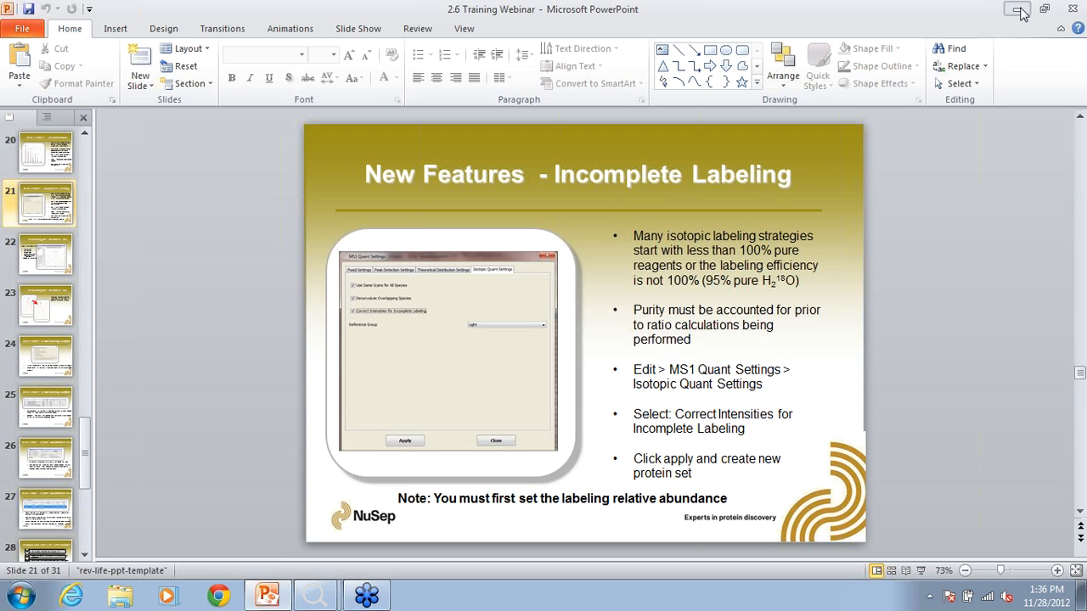
left_click(1019, 9)
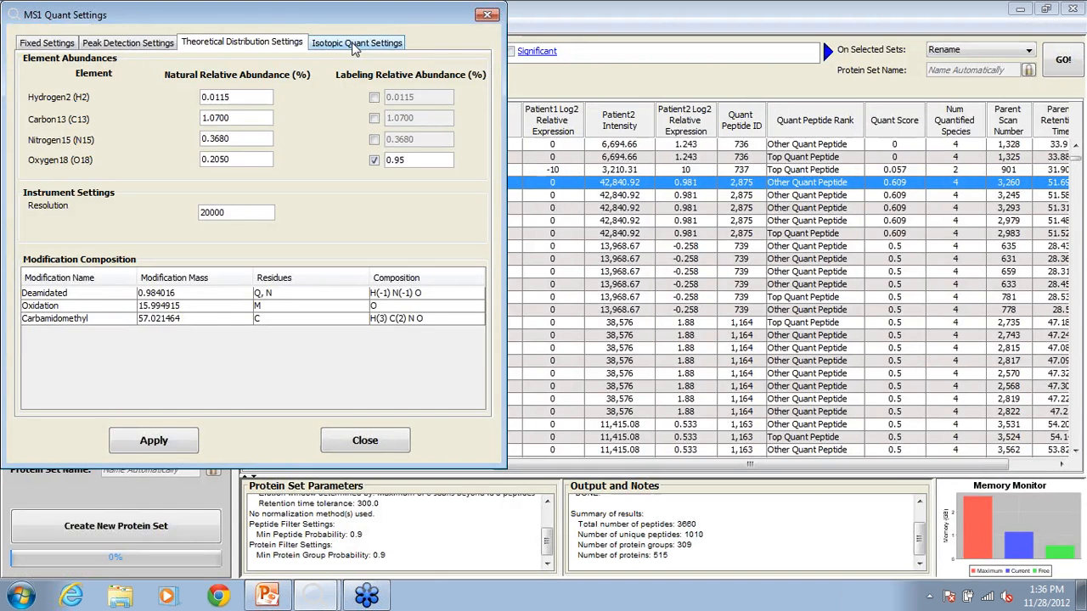
left_click(355, 42)
left_click(33, 139)
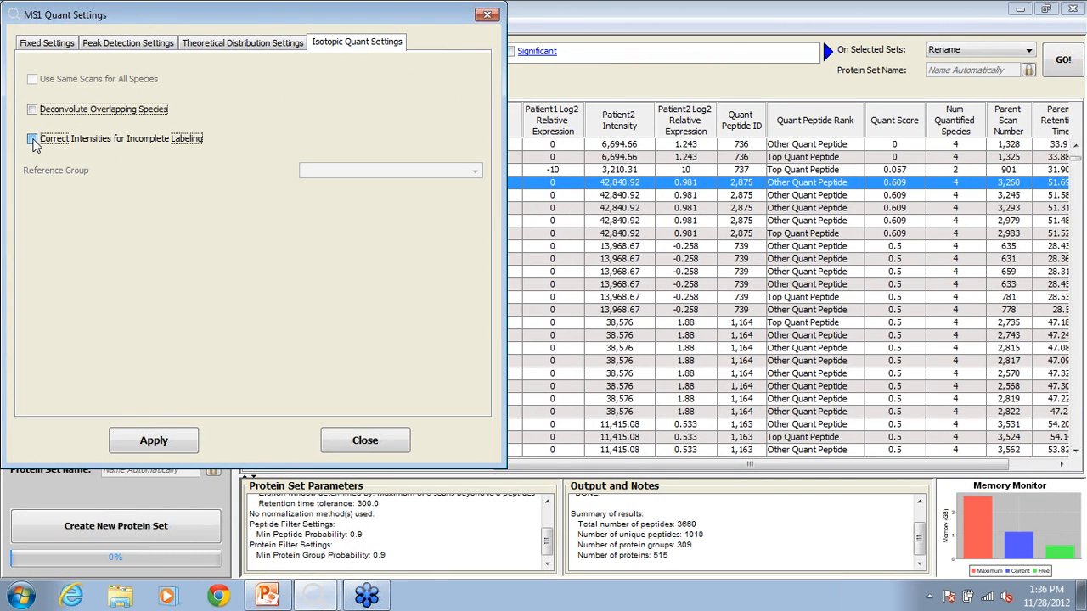
left_click(33, 109)
left_click(45, 111)
Set the Oxygen18 labeling relative abundance to 95 in the theoretical distribution settings.
left_click(260, 44)
left_click_drag(420, 161, 377, 159)
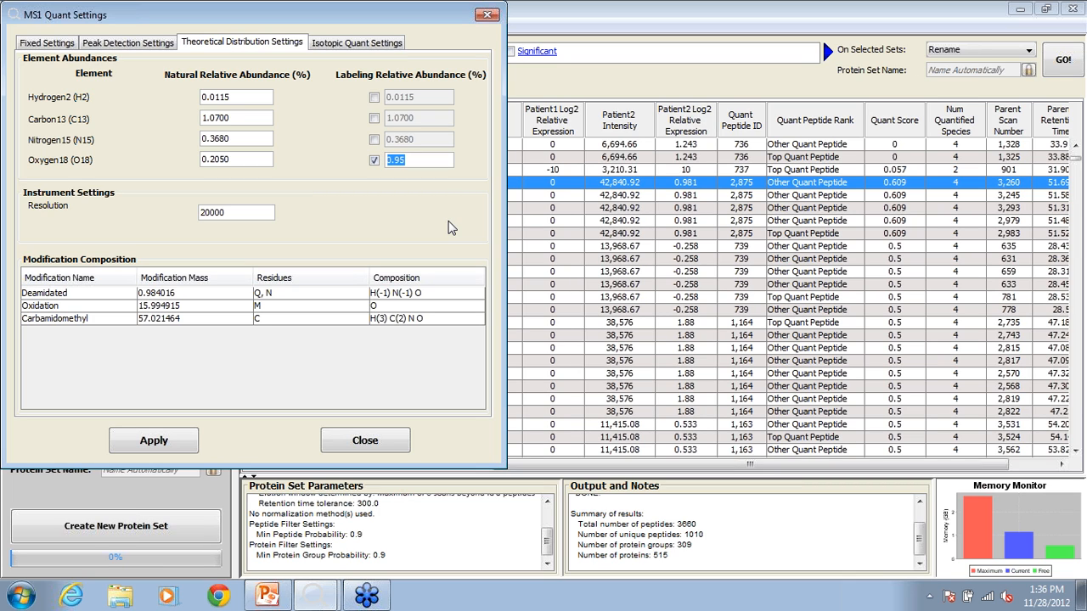
type("95")
left_click_drag(403, 159, 371, 158)
left_click(371, 160)
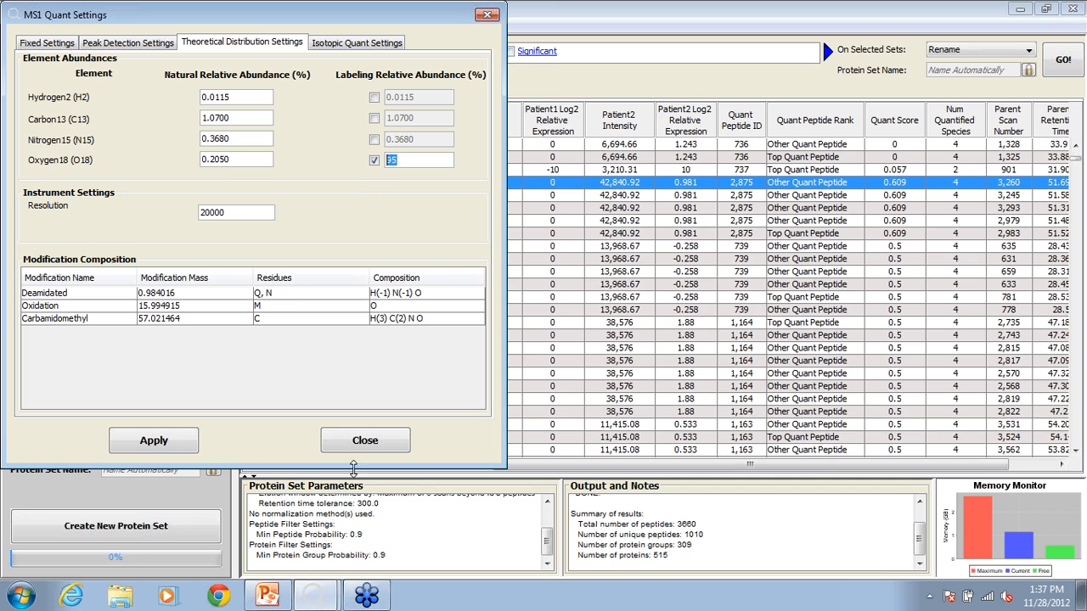
Switch to PowerPoint, start the slide show from the current slide and advance the presentation.
left_click(266, 596)
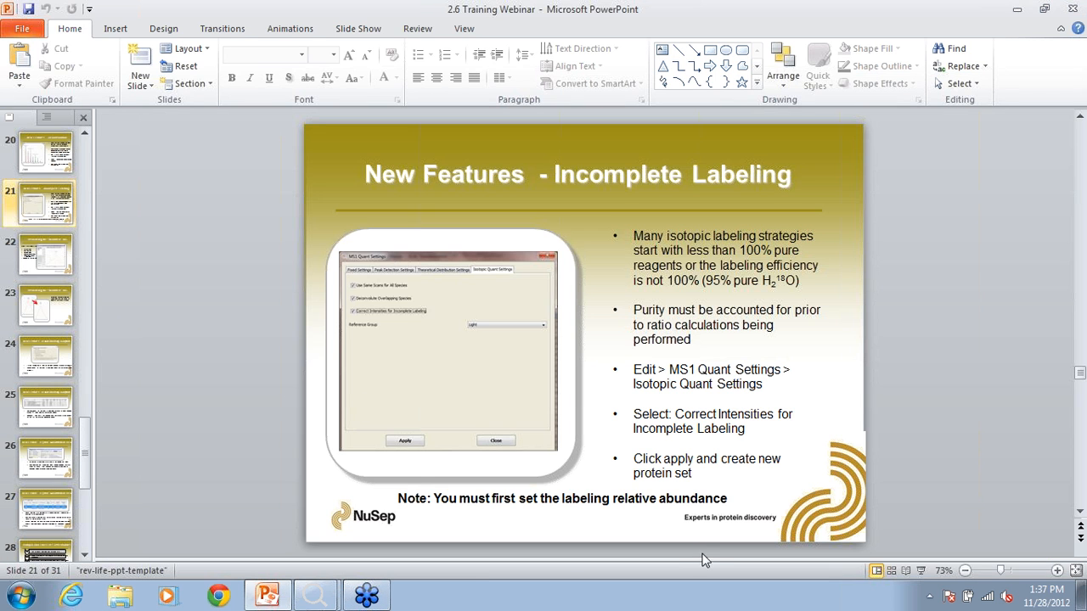
left_click(920, 571)
key("Right")
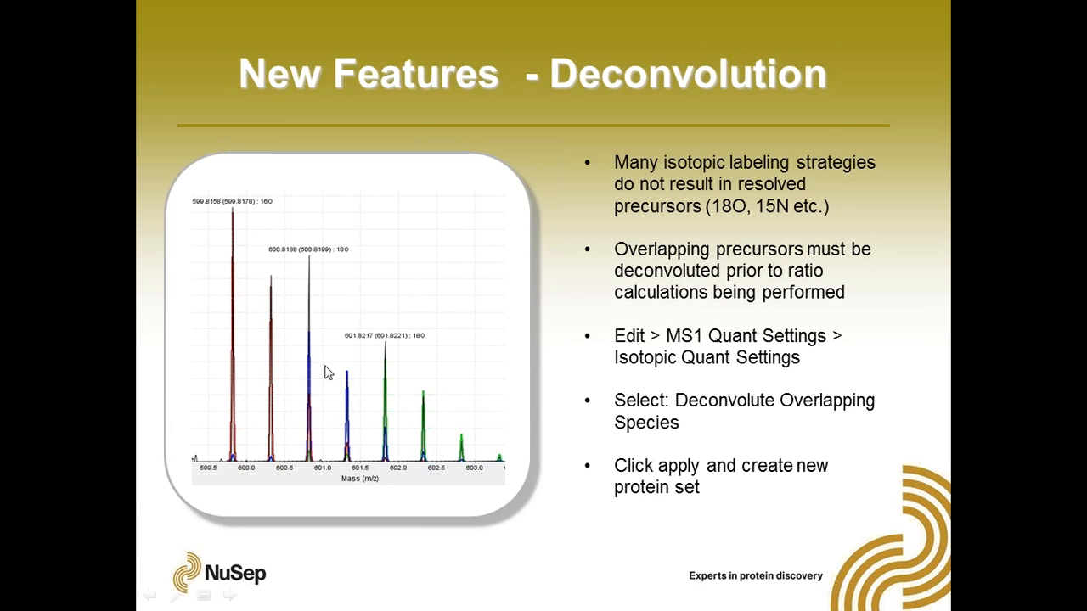
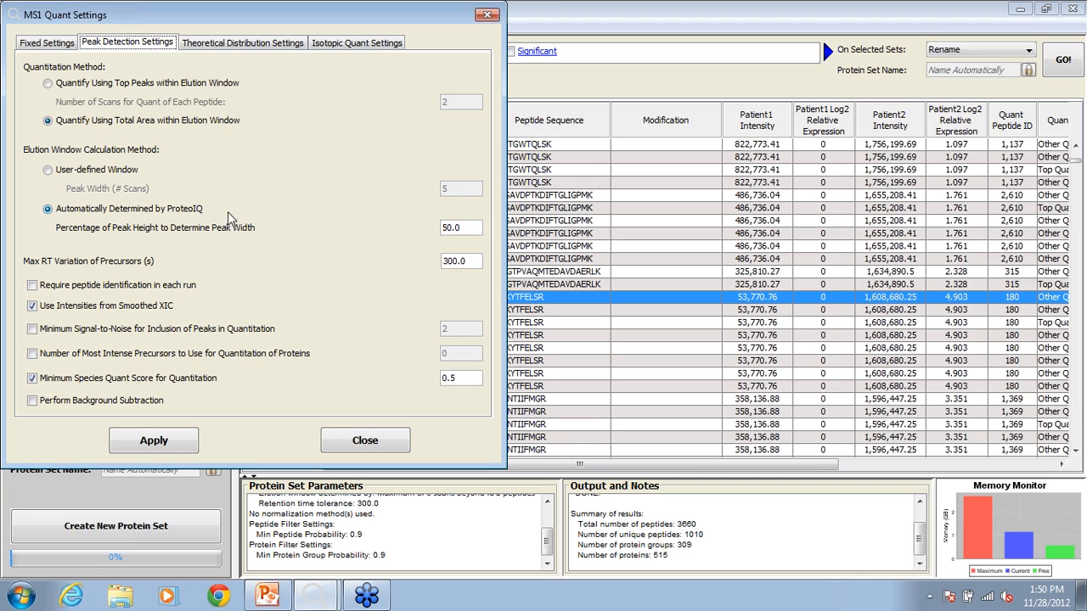
Review the peak height percentage and the minimum species quant score in the peak detection settings, and apply the settings.
left_click_drag(472, 229, 426, 231)
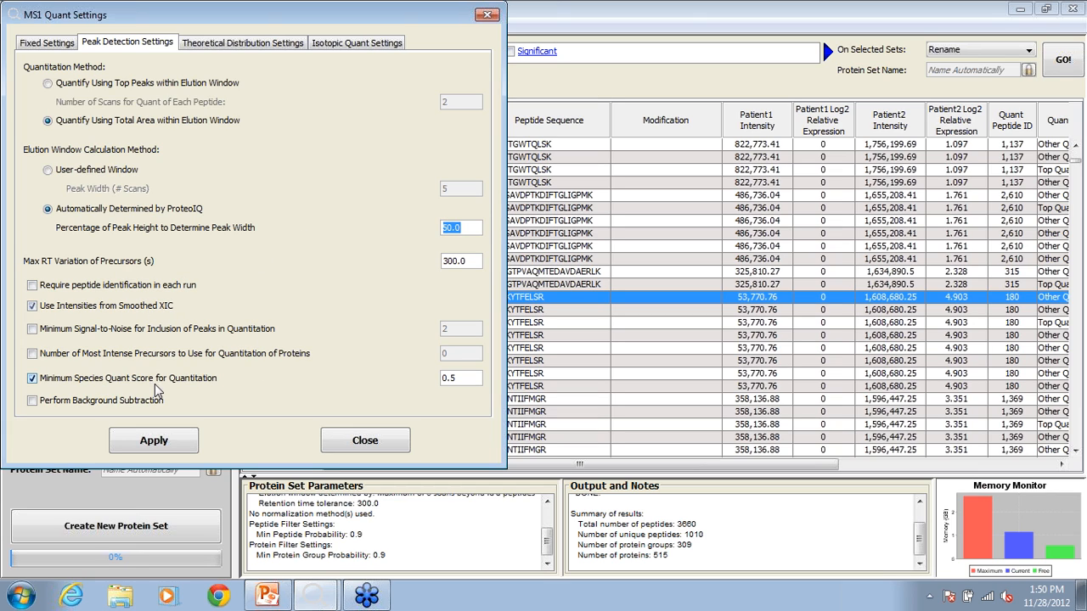
left_click_drag(469, 378, 436, 379)
left_click(163, 441)
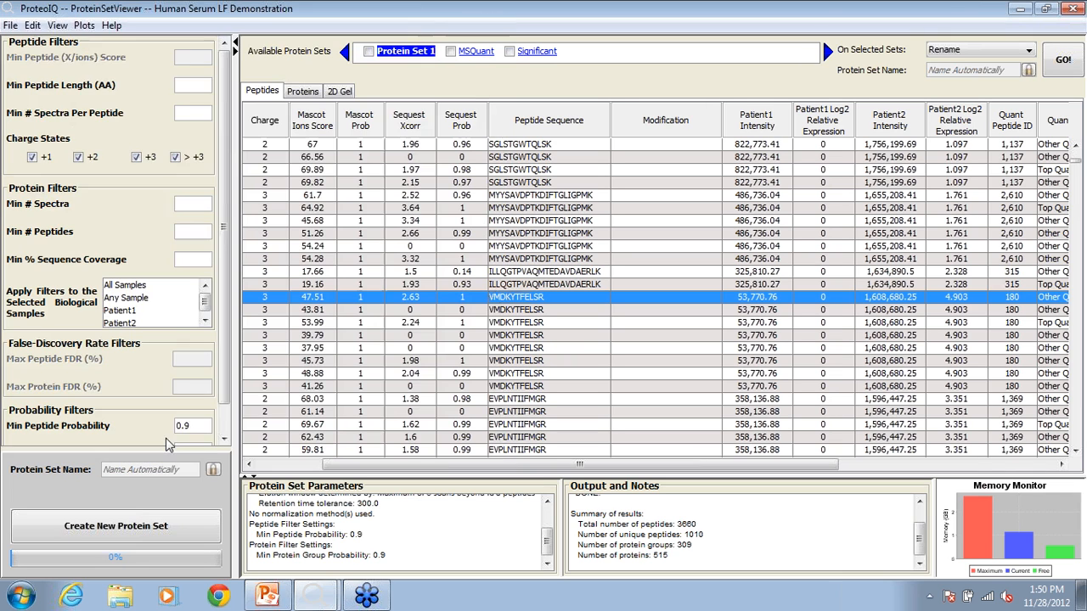
Try to copy all peptides of Protein Set 1 to a new protein set.
left_click(32, 25)
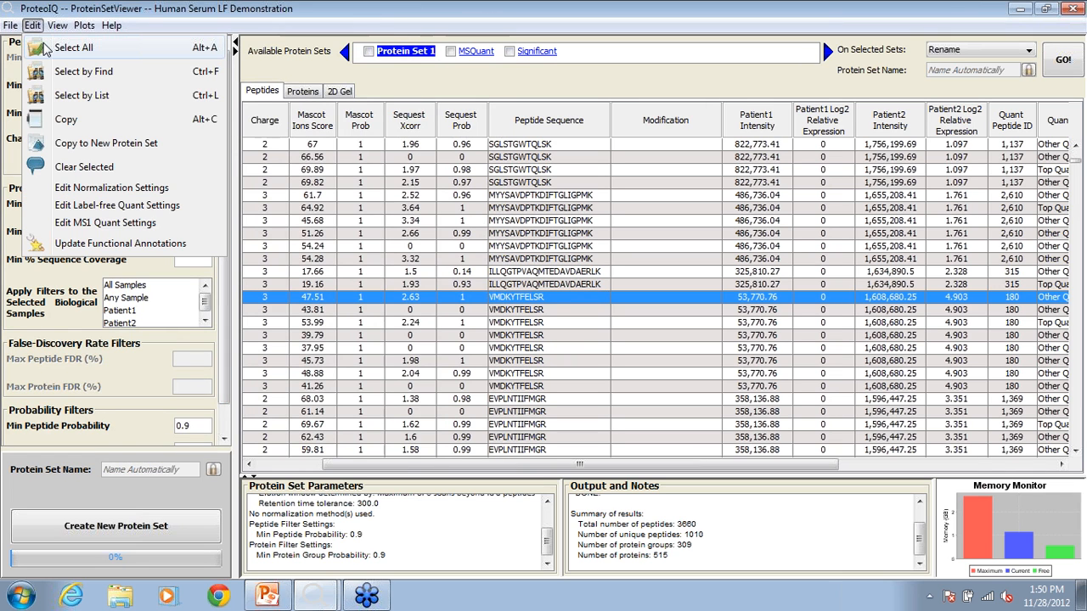
left_click(73, 47)
right_click(333, 200)
mouse_move(425, 242)
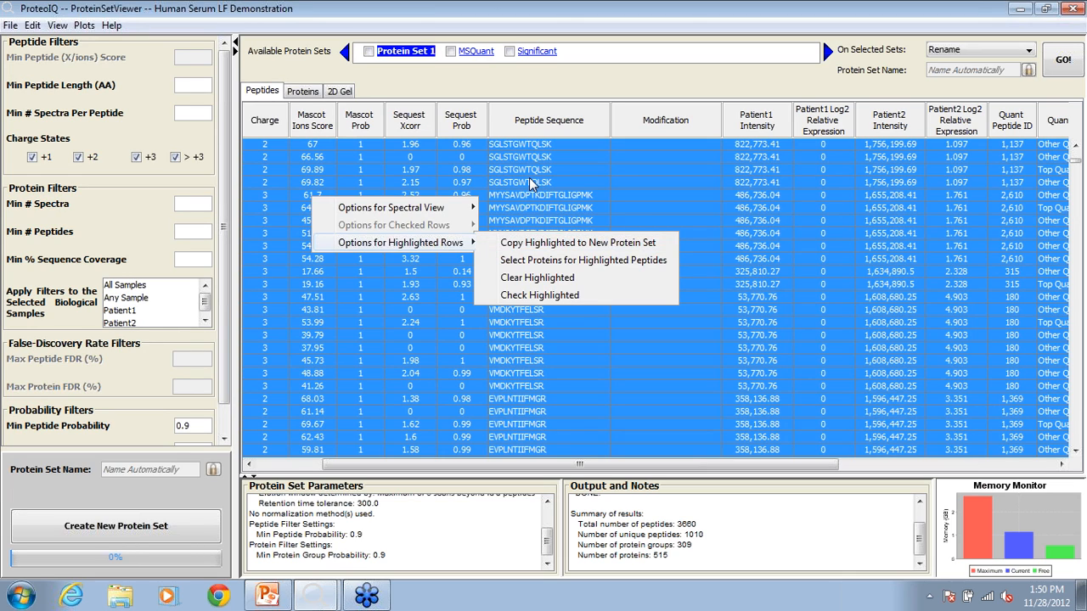
left_click(509, 244)
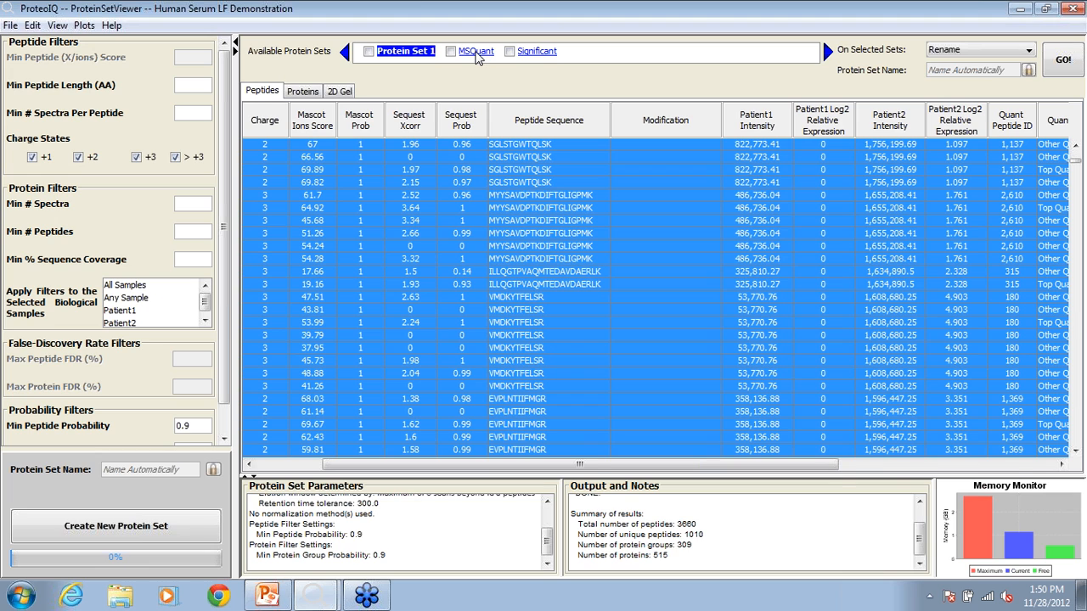
Display the MSQuant protein set's peptides and view the MS-1 chromatogram of the first listed peptide beside its quantitation values.
left_click(477, 53)
left_click(255, 93)
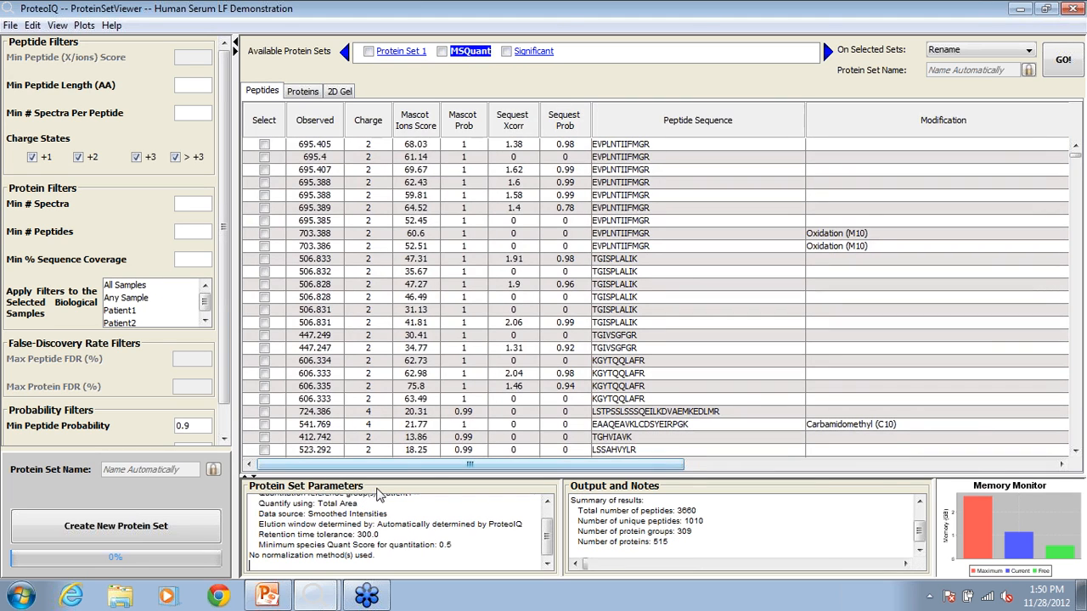
left_click_drag(429, 462, 967, 466)
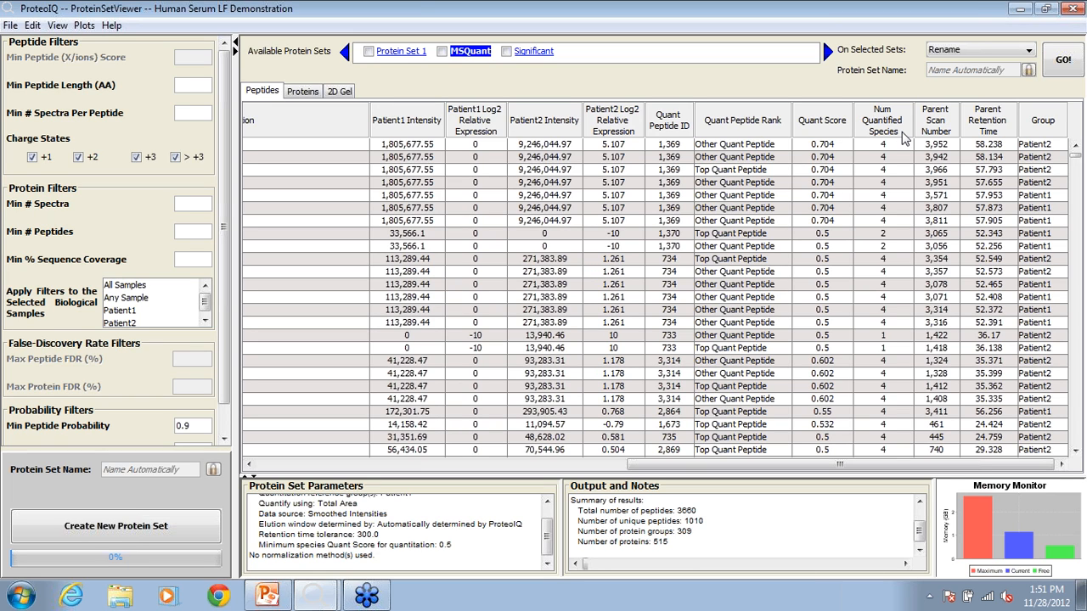
right_click(772, 147)
mouse_move(820, 163)
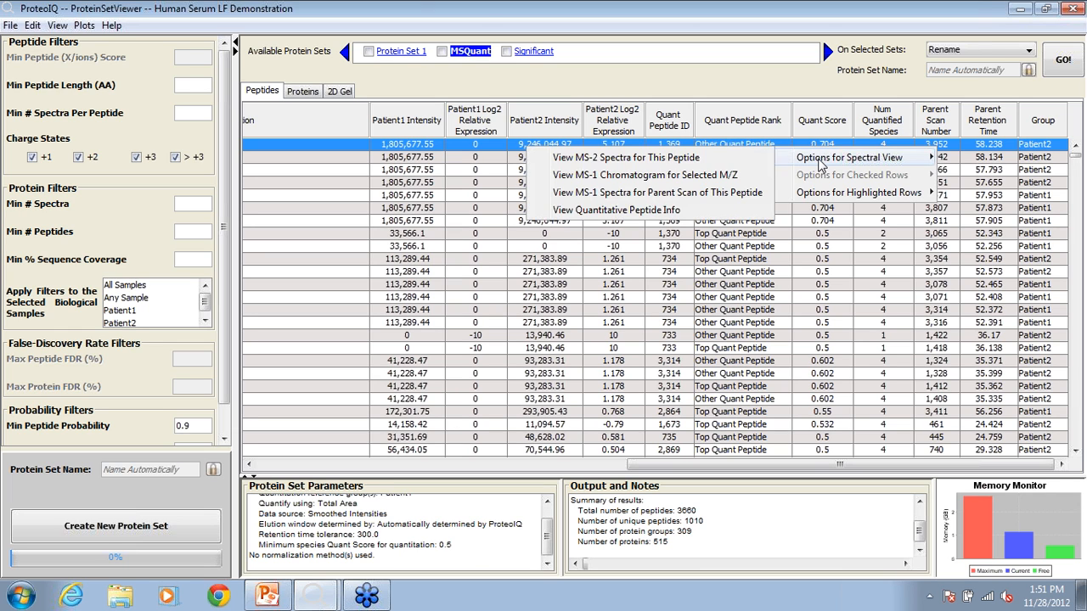
left_click(704, 176)
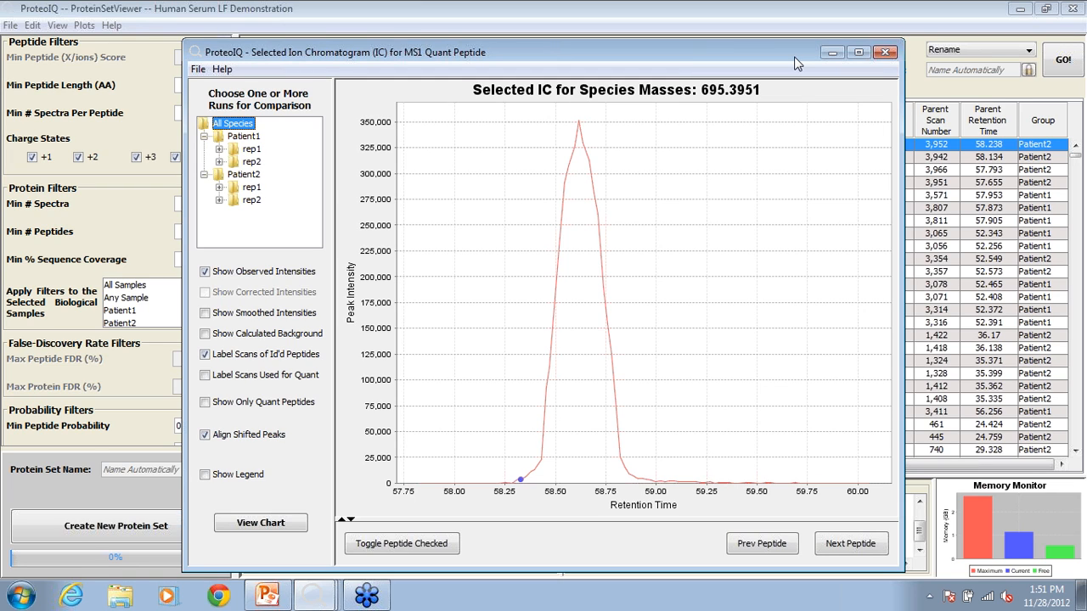
left_click_drag(788, 54, 676, 51)
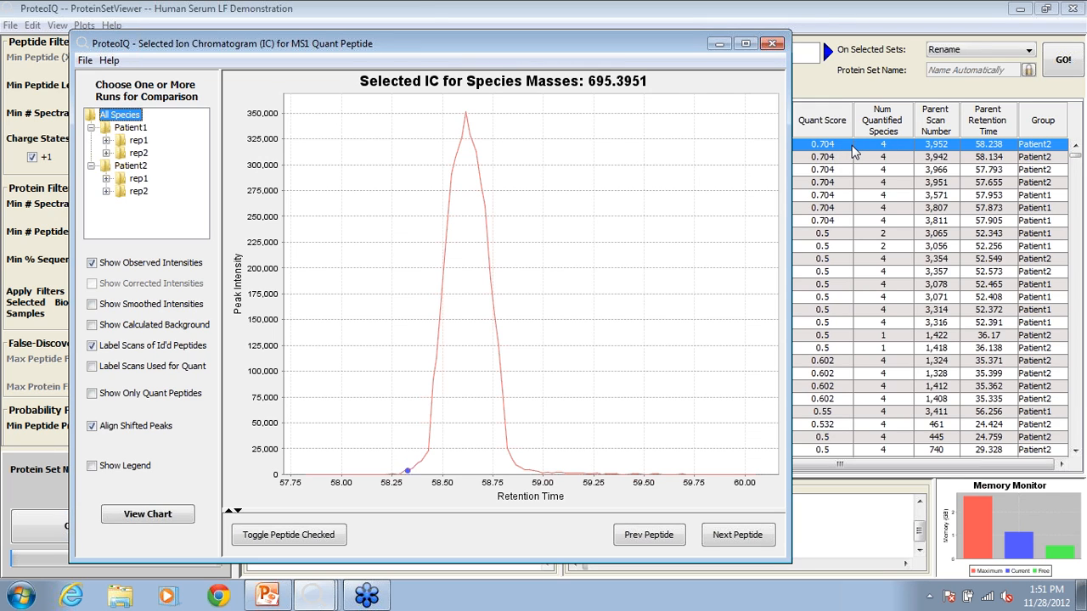
Return to the MSQuant peptide table and sort it by Num Quantified Species in descending order.
left_click(836, 241)
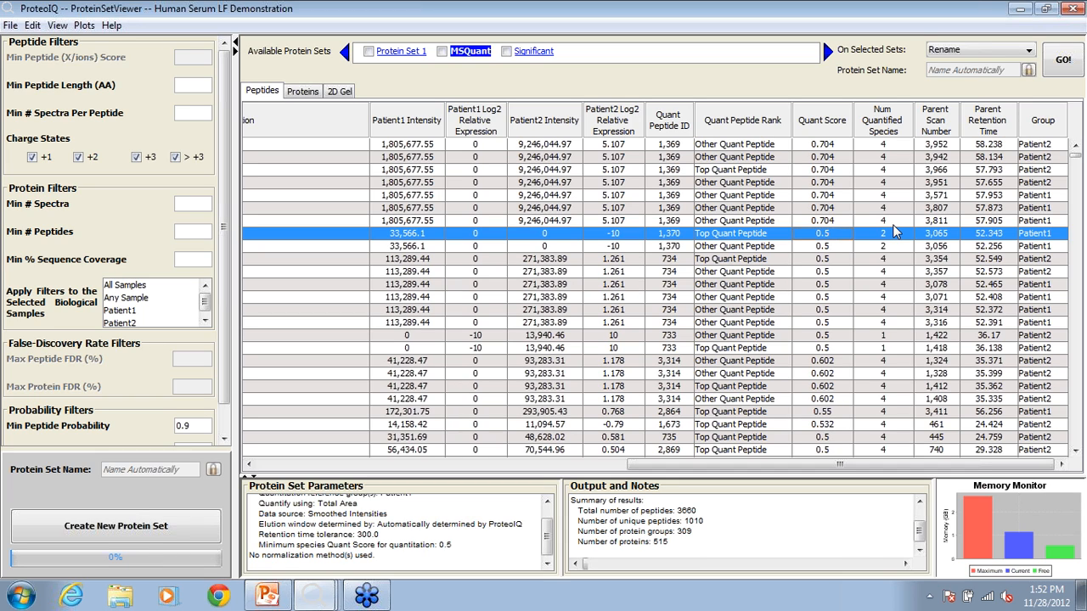
left_click(885, 123)
left_click(885, 121)
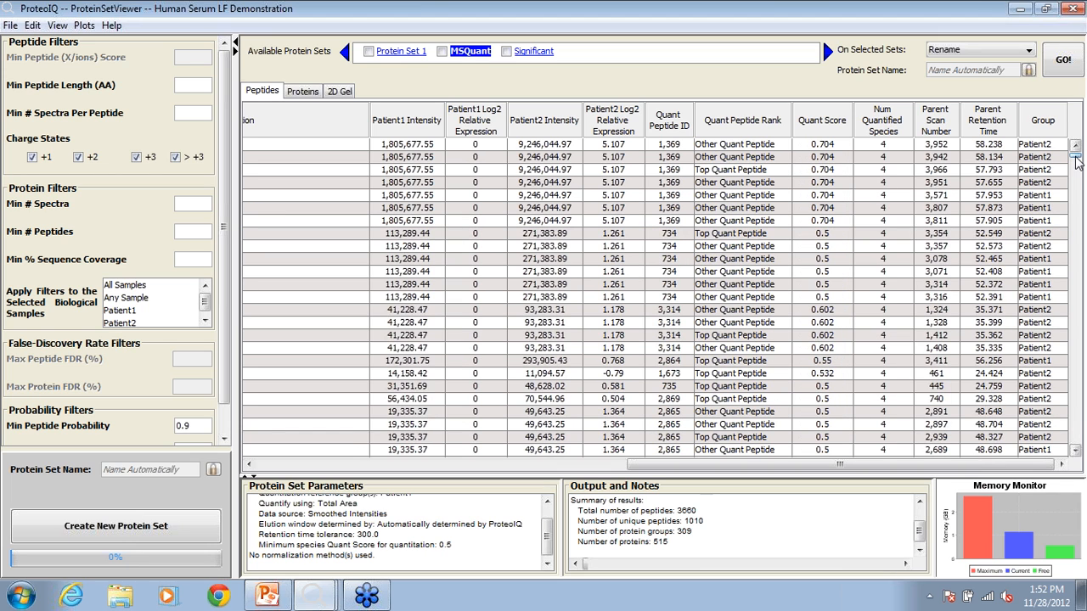
Find the peptides with three quantified species and view the MS-1 chromatogram of Quant Peptide ID 621 for all species.
scroll(1075, 160, "down", 3)
left_click_drag(1075, 161, 1080, 416)
left_click(760, 185)
right_click(761, 188)
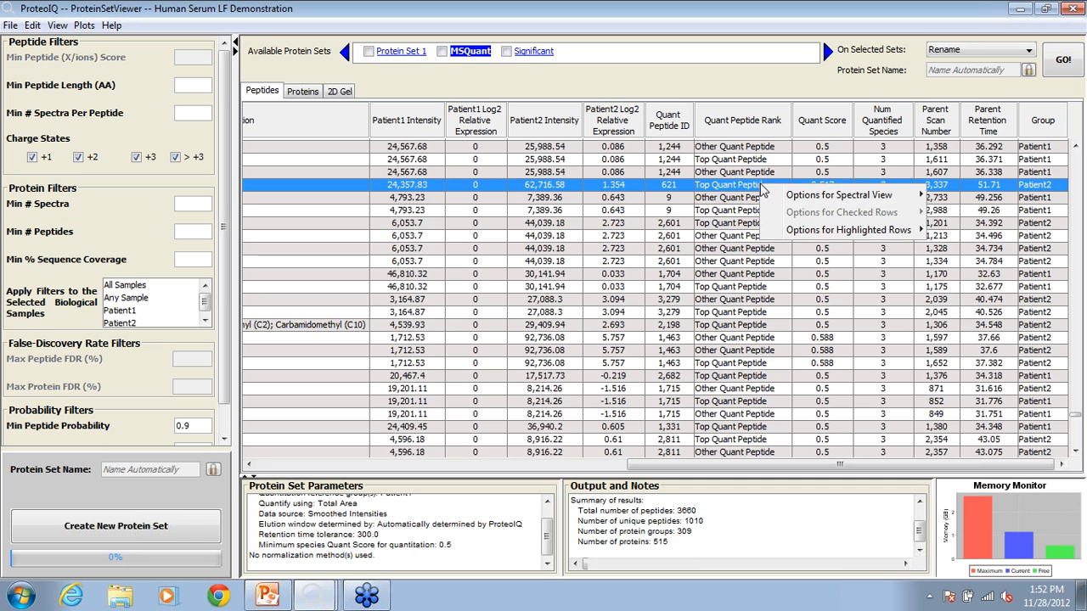
mouse_move(785, 195)
left_click(703, 213)
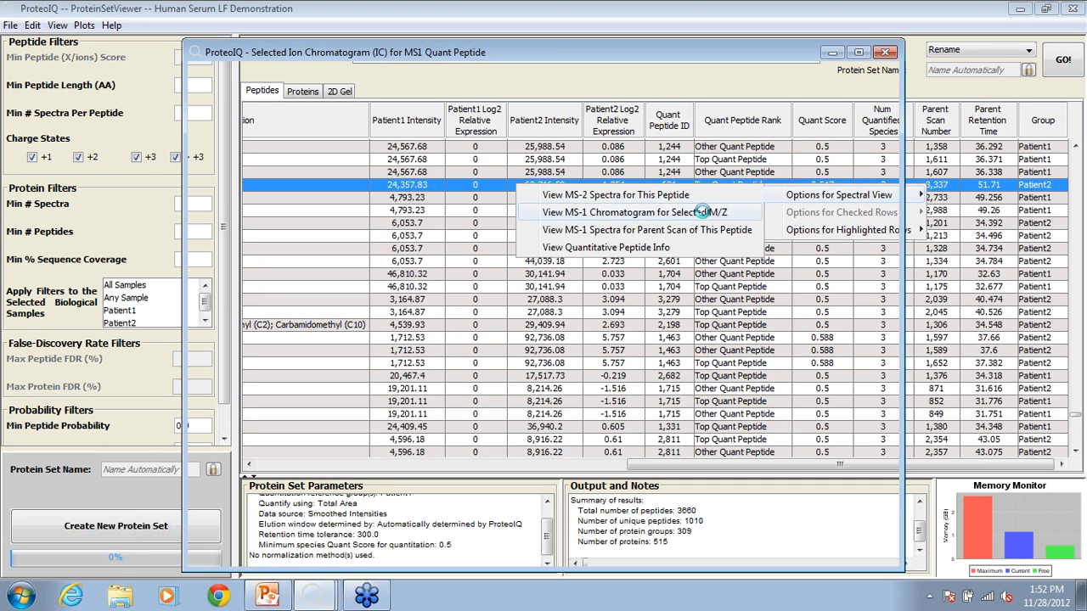
left_click(233, 124)
left_click(274, 523)
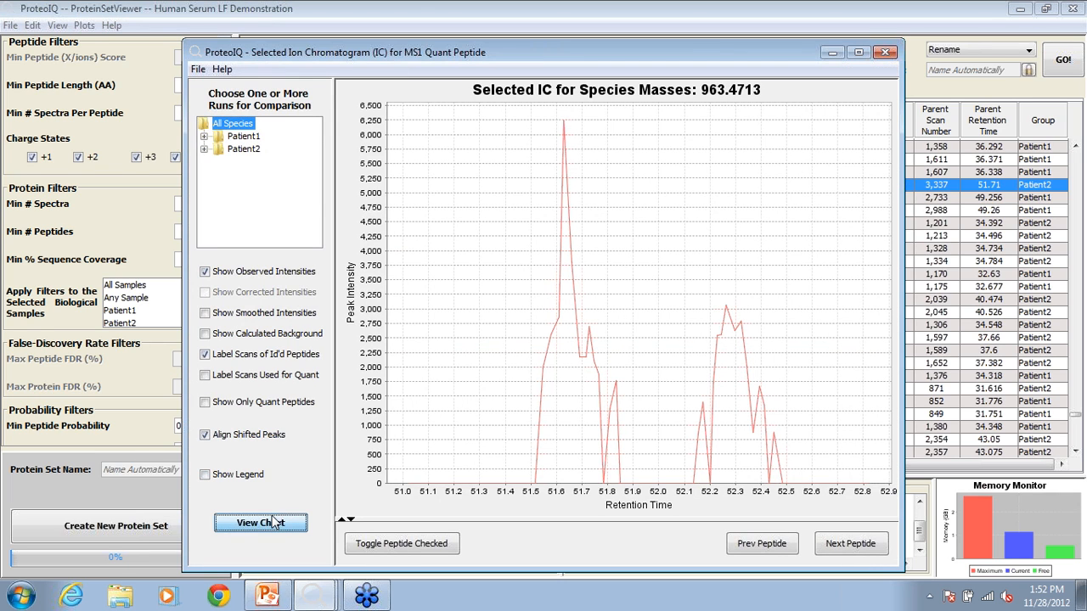
Advance through the following peptides' chromatograms to species mass 467.2523, and uncover its Num Quantified Species value in the peptide table.
left_click(850, 544)
left_click(852, 545)
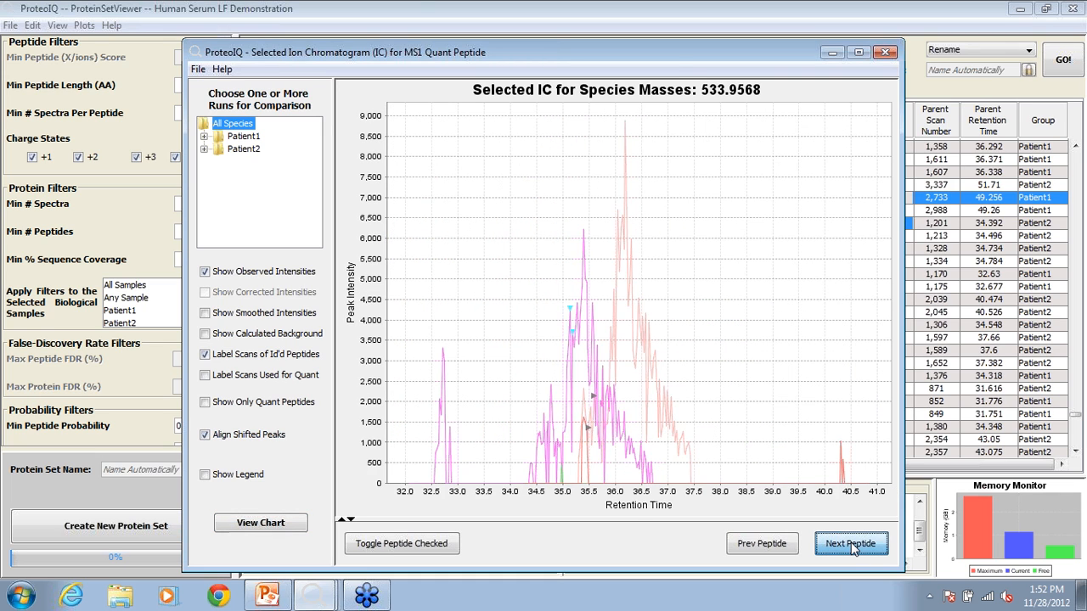
left_click(852, 545)
left_click_drag(667, 64, 551, 43)
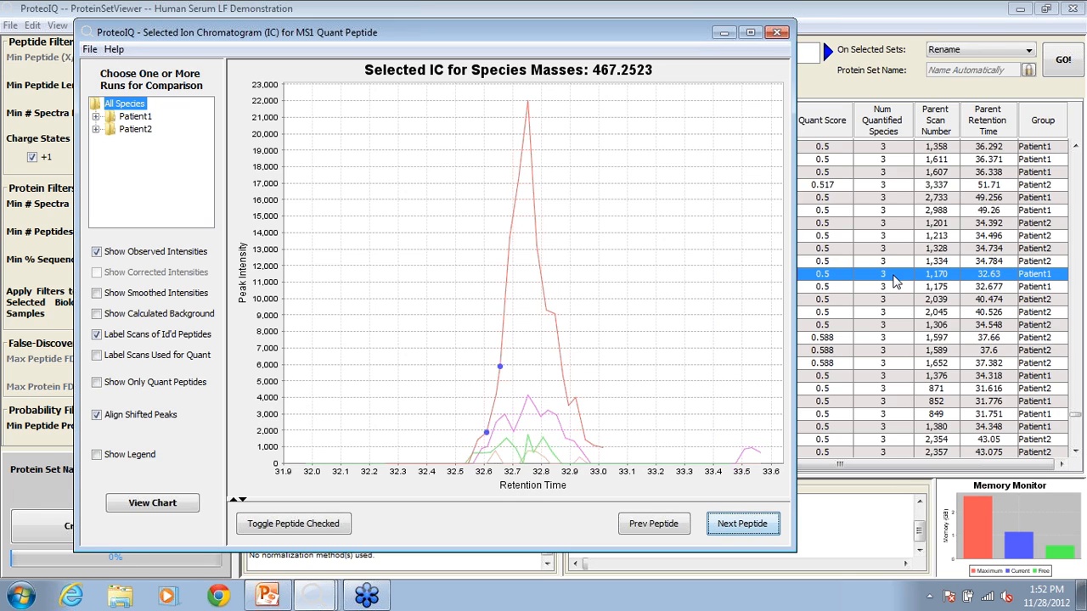
Temporarily label the scans used for quant on the chromatogram and examine their individual scores up close.
left_click(160, 357)
left_click(166, 504)
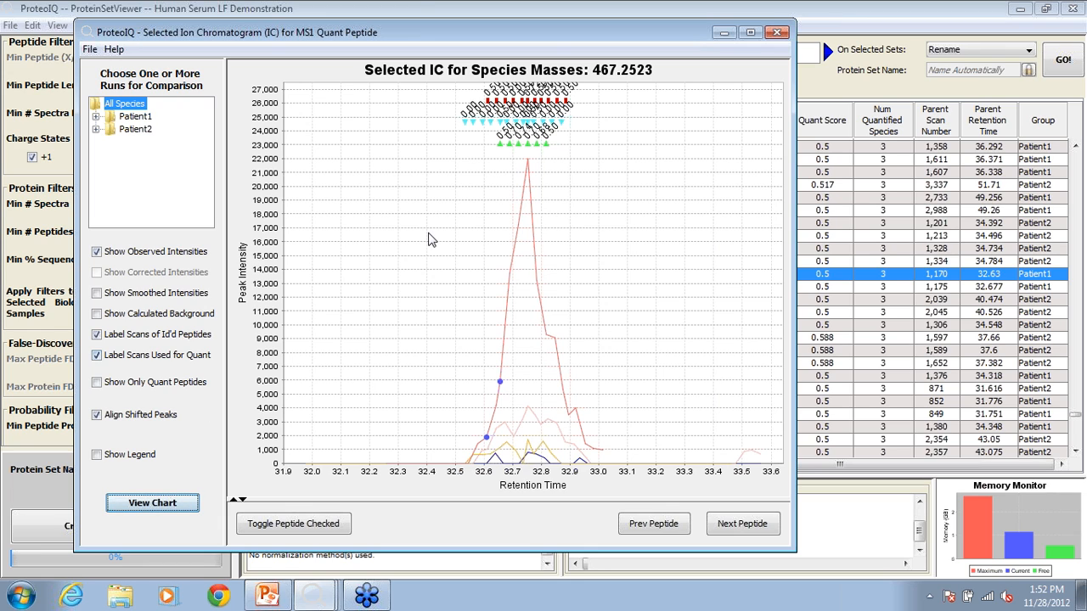
left_click_drag(454, 92, 594, 142)
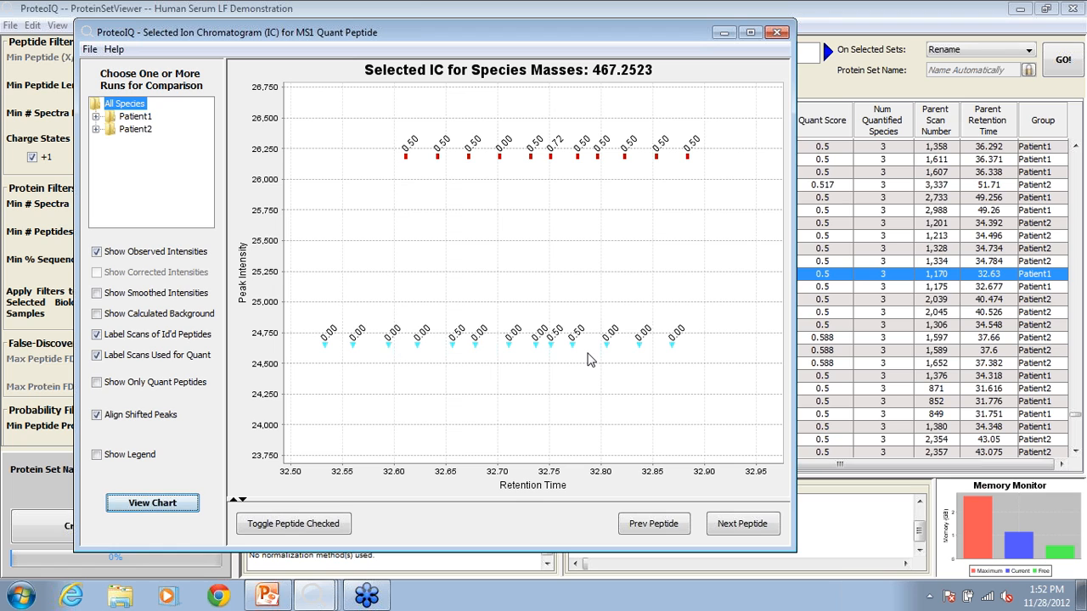
left_click_drag(563, 257, 500, 213)
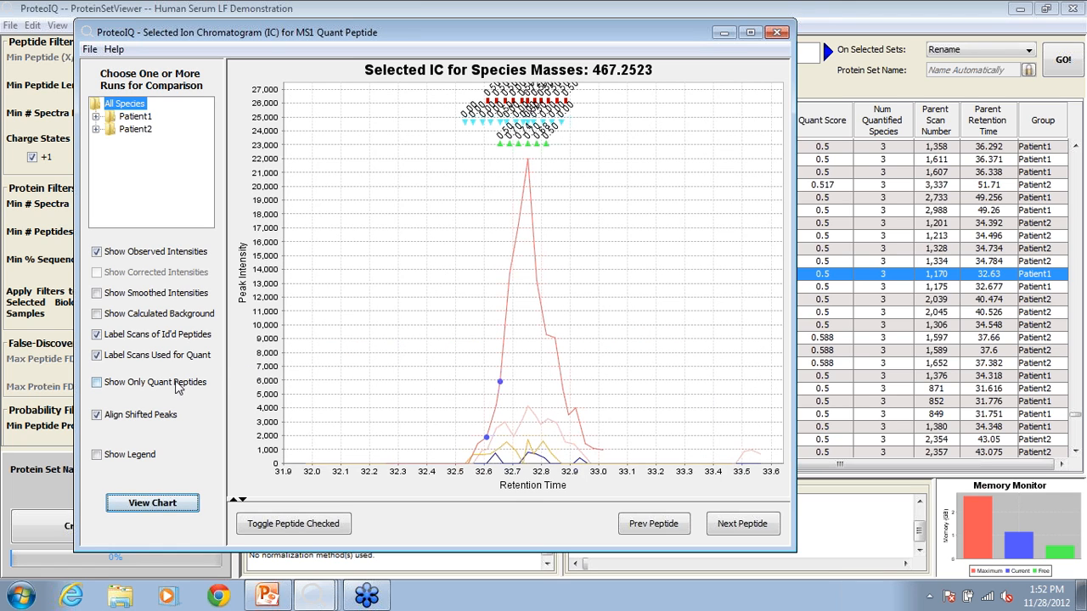
left_click(149, 357)
left_click(185, 503)
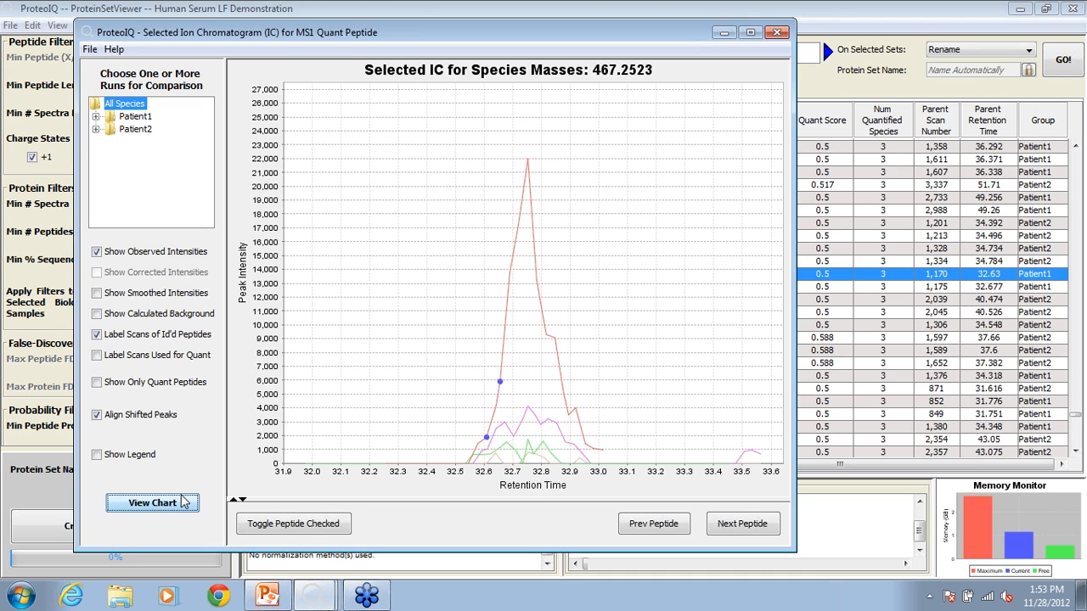
Compare the chromatogram with Show Only Quant Peptides enabled, disabled and enabled again, redrawing the chart each time.
left_click(110, 387)
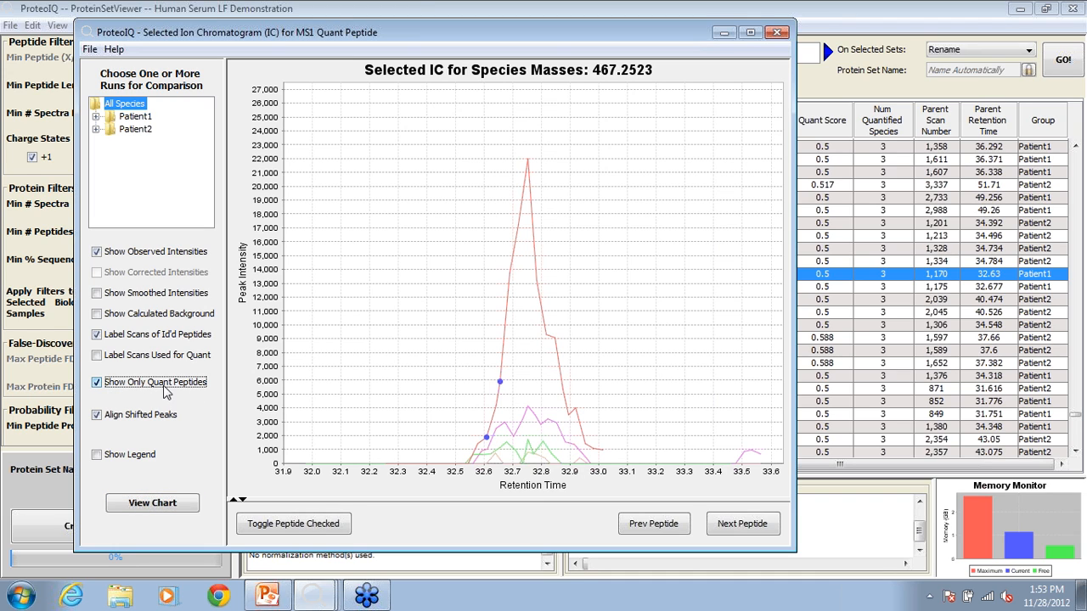
left_click(178, 503)
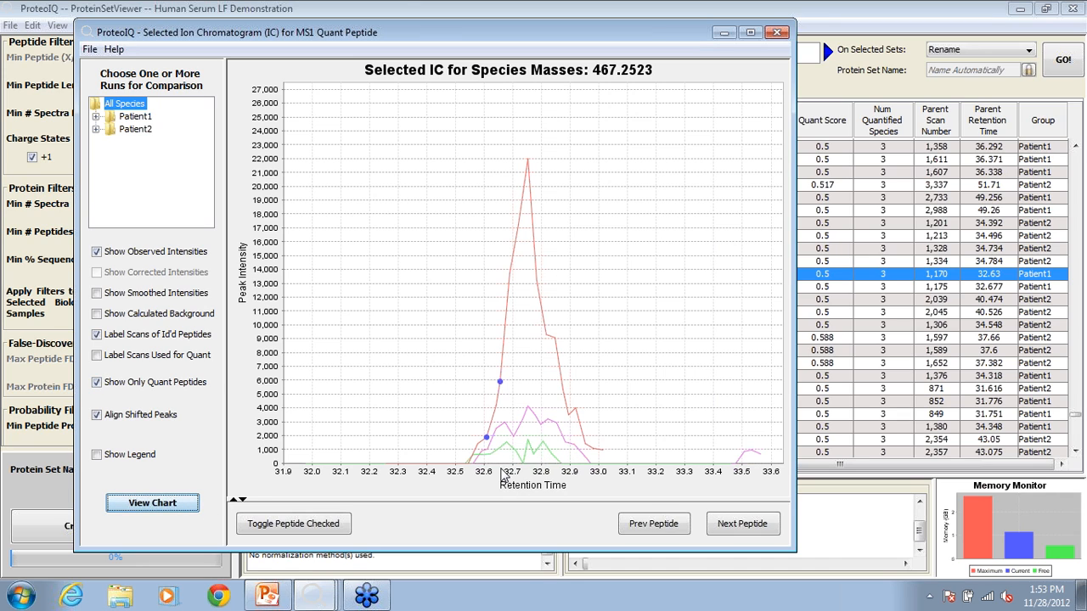
left_click(153, 384)
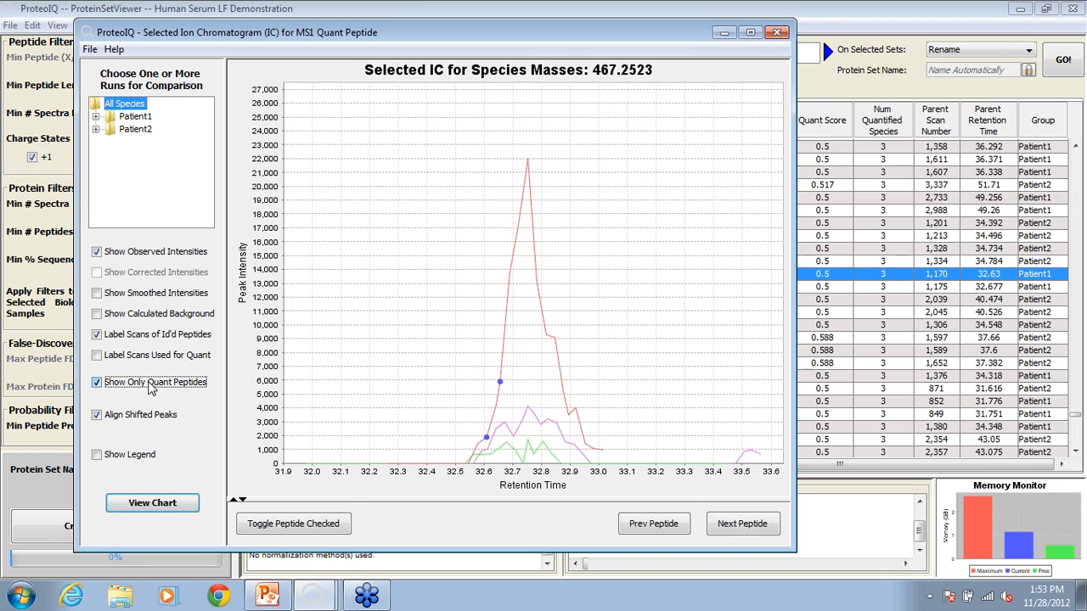
left_click(169, 508)
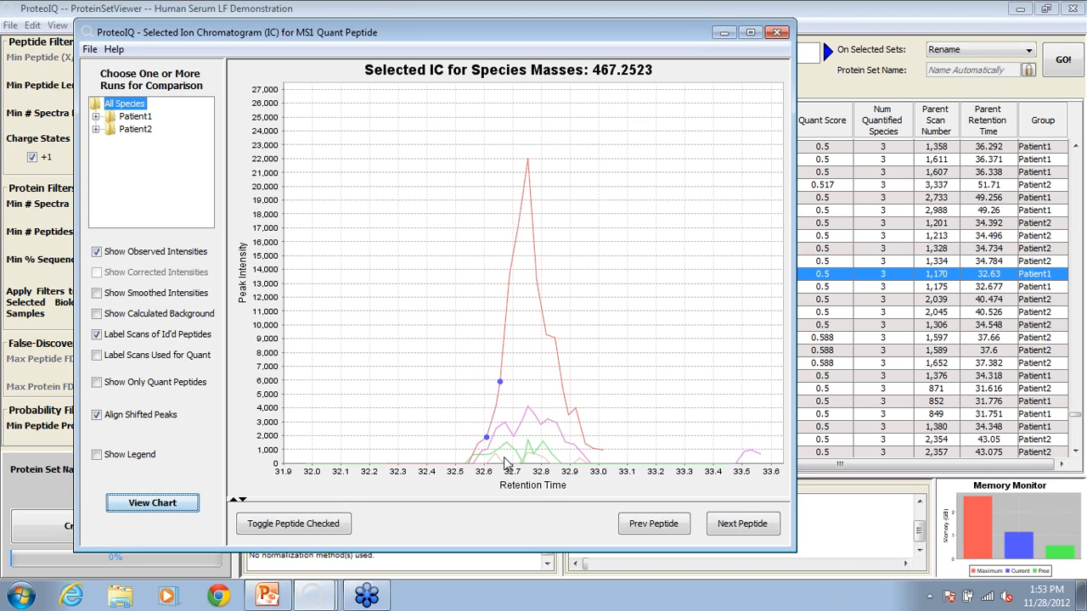
left_click(155, 383)
left_click(173, 504)
left_click(173, 504)
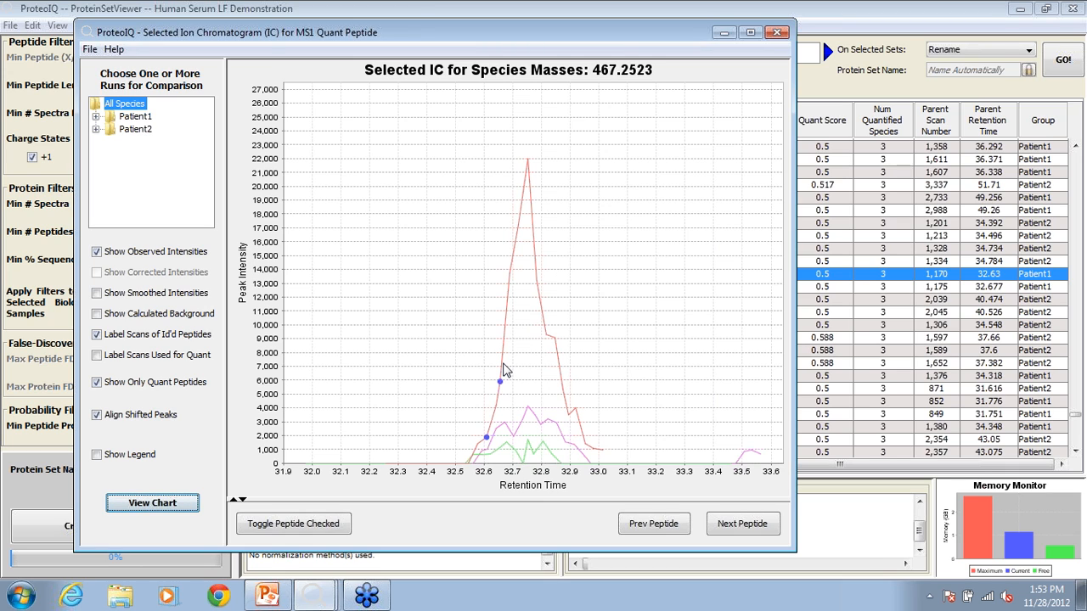
Close the chromatogram, minimize the ProteinSetViewer window and switch to the PowerPoint presentation.
left_click(778, 32)
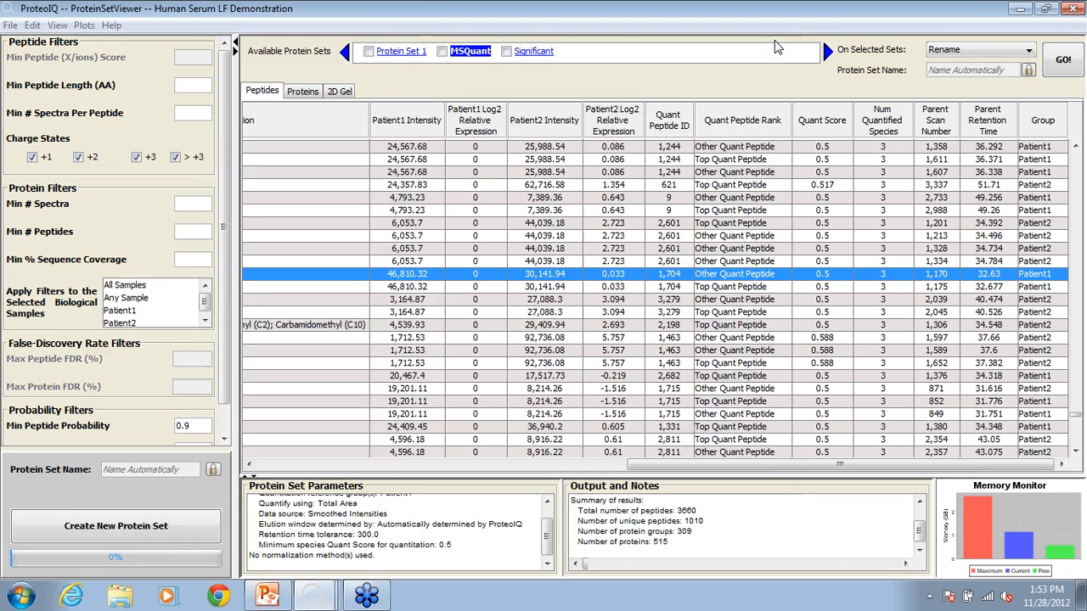
left_click(1025, 11)
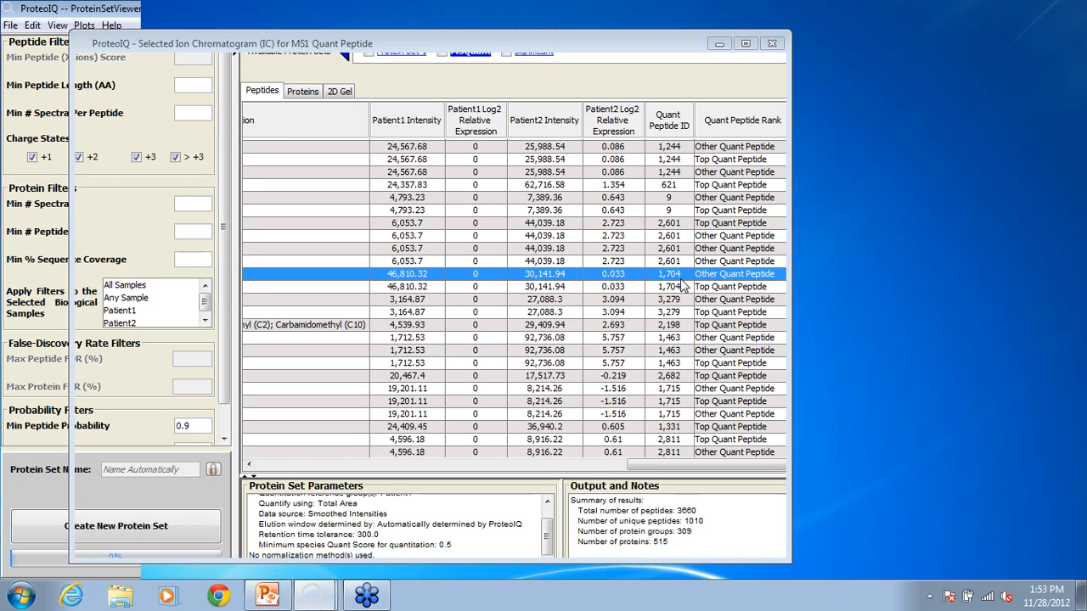
left_click(265, 597)
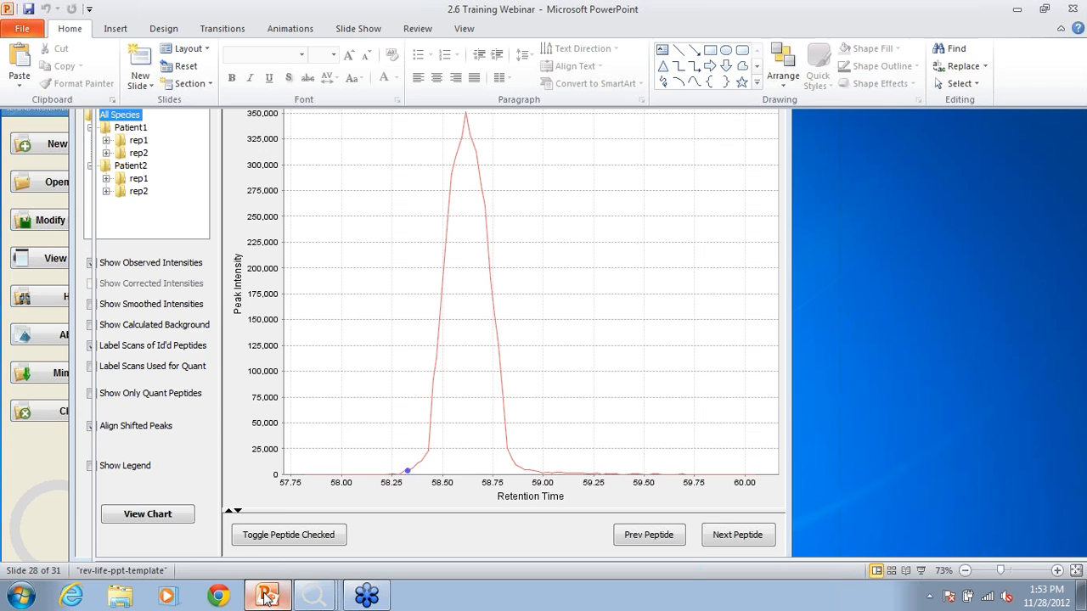